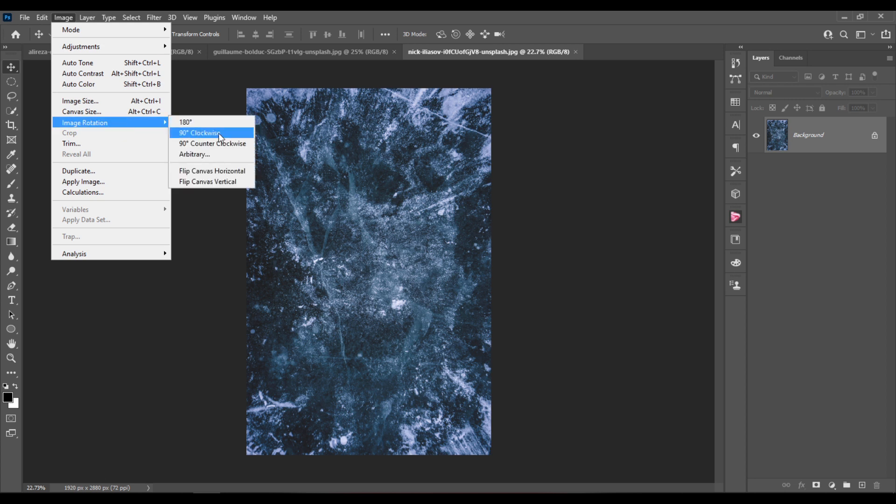
Rotate the blue texture image 90° clockwise and arrange the three open images as 3-up Vertical
left_click(221, 135)
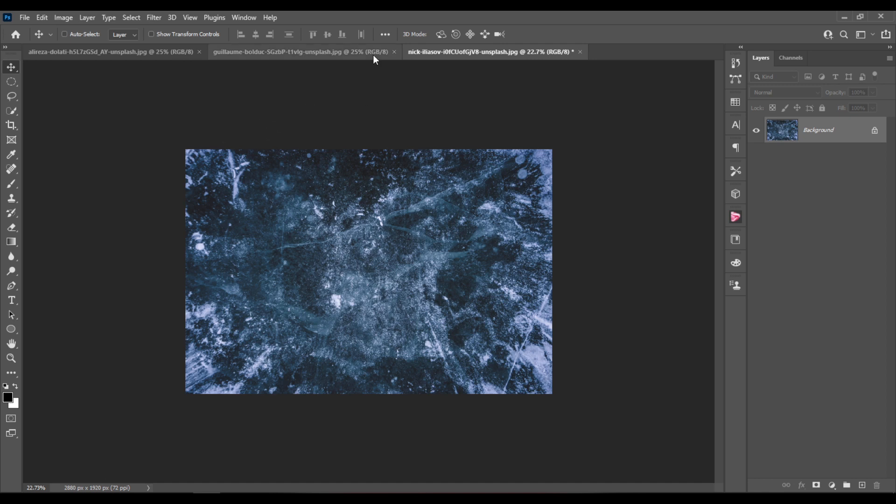
left_click(240, 14)
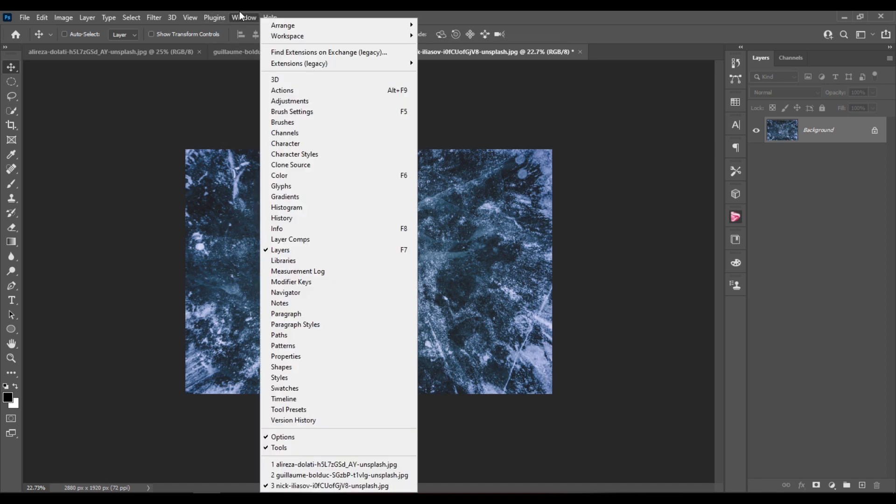
mouse_move(280, 25)
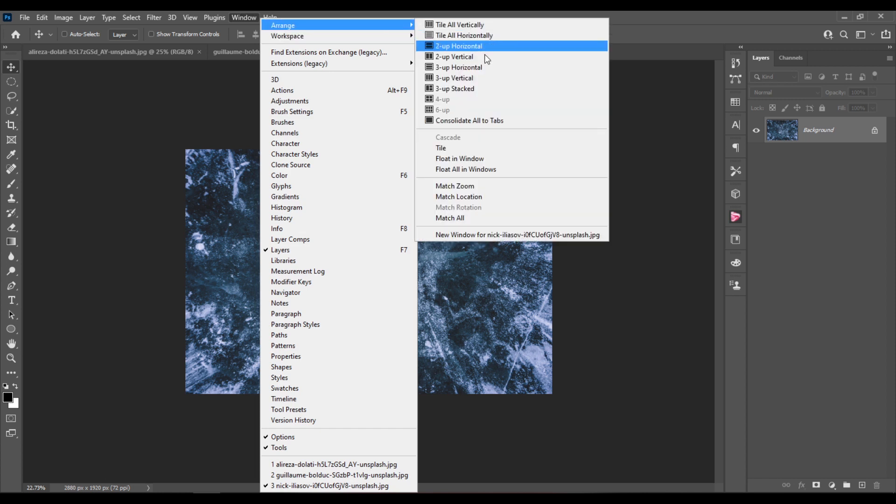
left_click(488, 78)
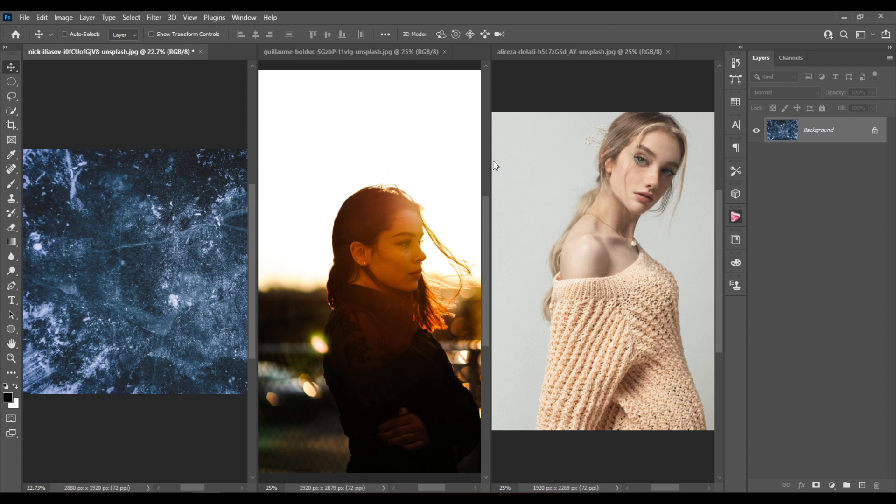
Float the texture image in its own window, slightly enlarged and centred over the two portrait documents
left_click_drag(153, 52, 204, 89)
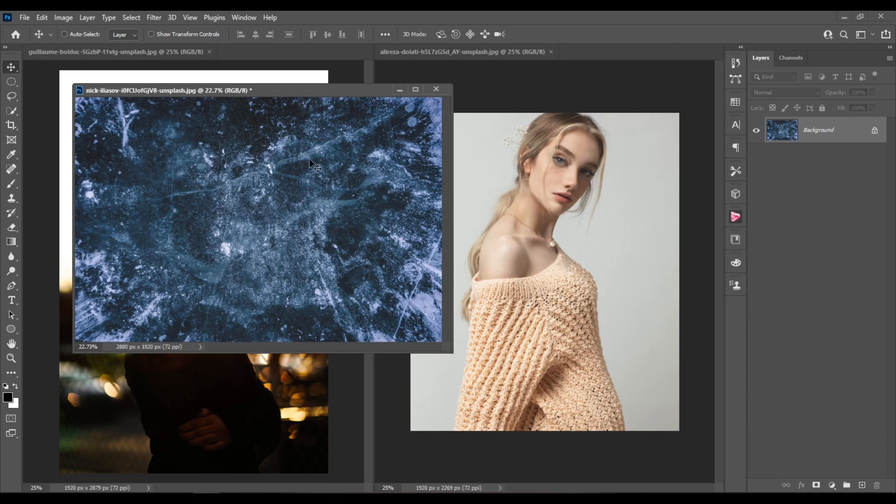
scroll(310, 220, "down", 1)
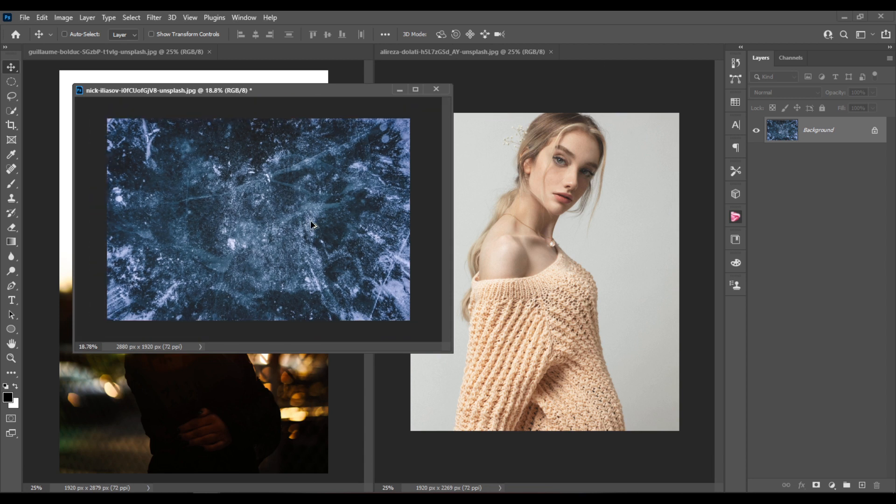
left_click_drag(315, 88, 461, 174)
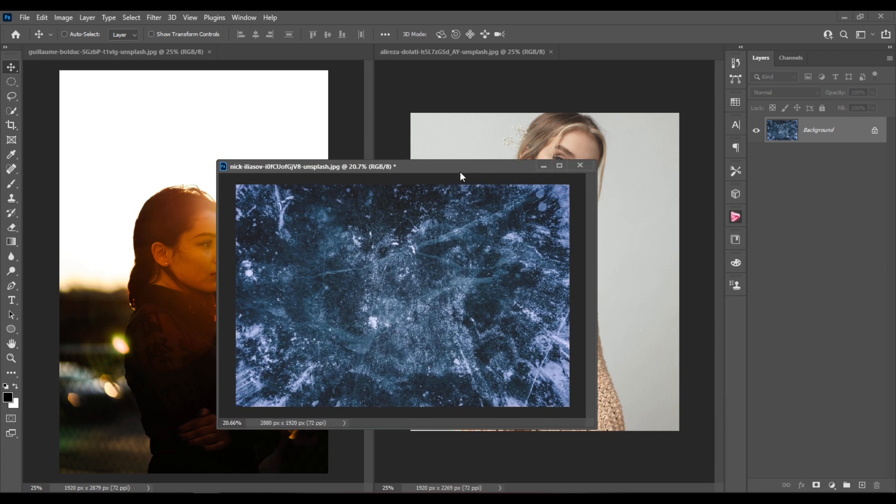
mouse_move(596, 429)
left_mouse_down()
mouse_move(541, 425)
mouse_move(562, 414)
mouse_move(595, 439)
left_mouse_up()
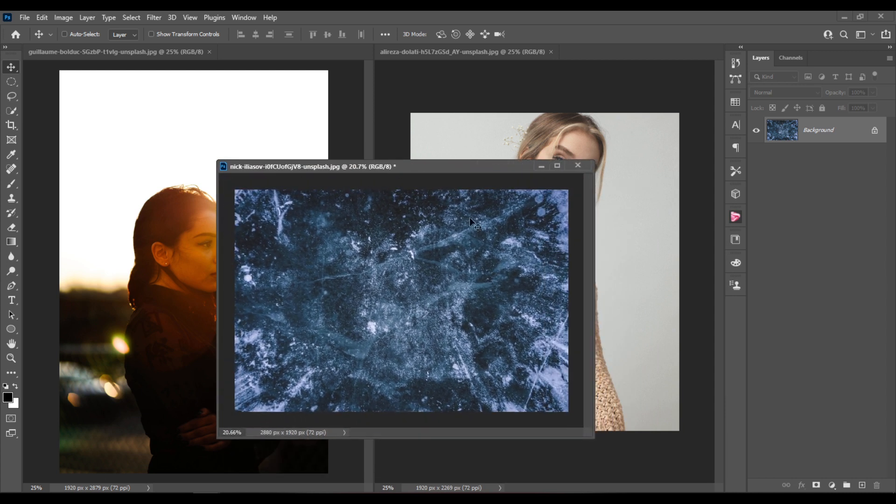
left_click_drag(449, 164, 413, 150)
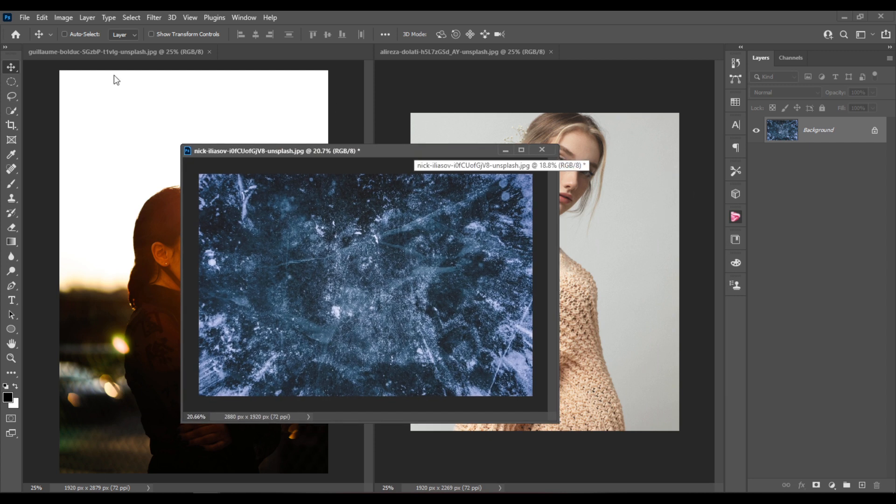
Copy the blonde portrait and the dark-haired portrait into the texture document as new layers over its middle
left_click(618, 194)
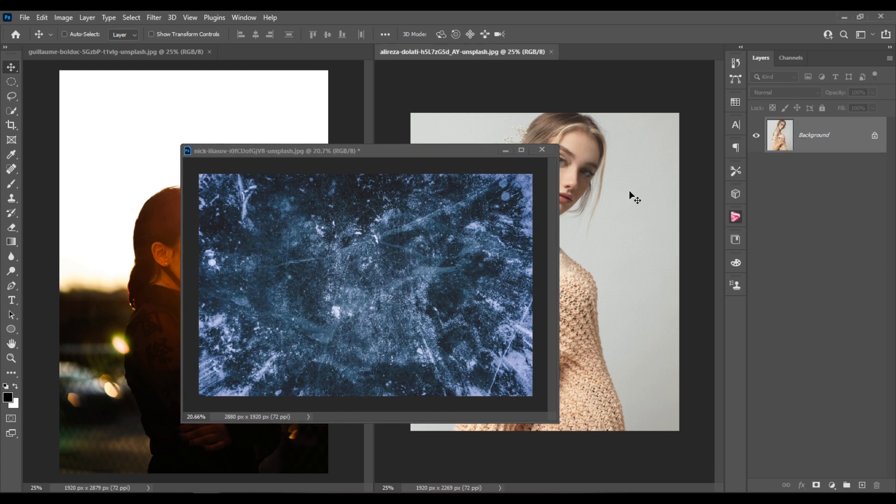
left_click_drag(637, 145, 378, 303)
left_click_drag(363, 349, 417, 253)
left_click_drag(129, 207, 408, 304)
left_click_drag(436, 347, 353, 270)
left_click_drag(444, 301, 432, 249)
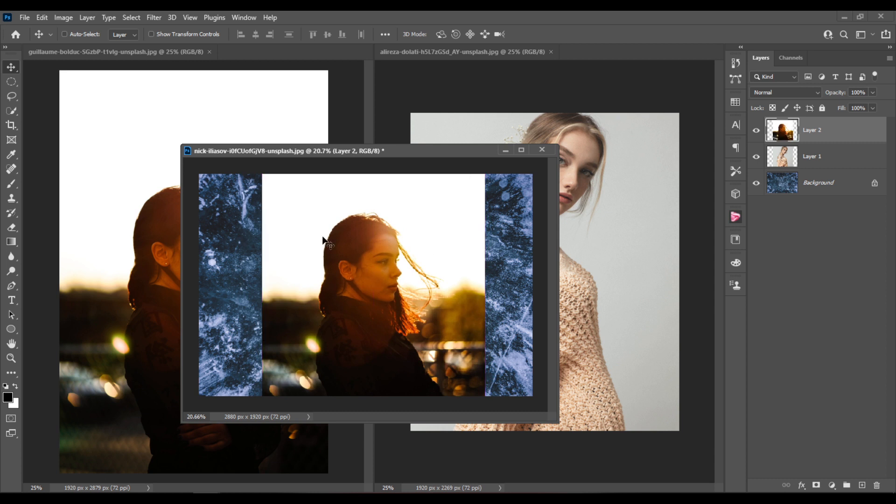
Close both source portrait documents and dock the floating texture composition back into the main window
left_click(209, 52)
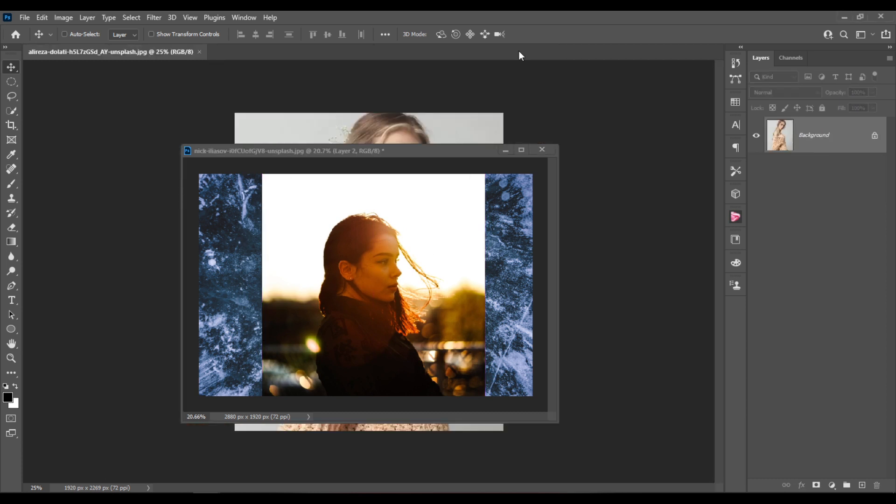
left_click(199, 52)
left_click_drag(410, 153, 426, 56)
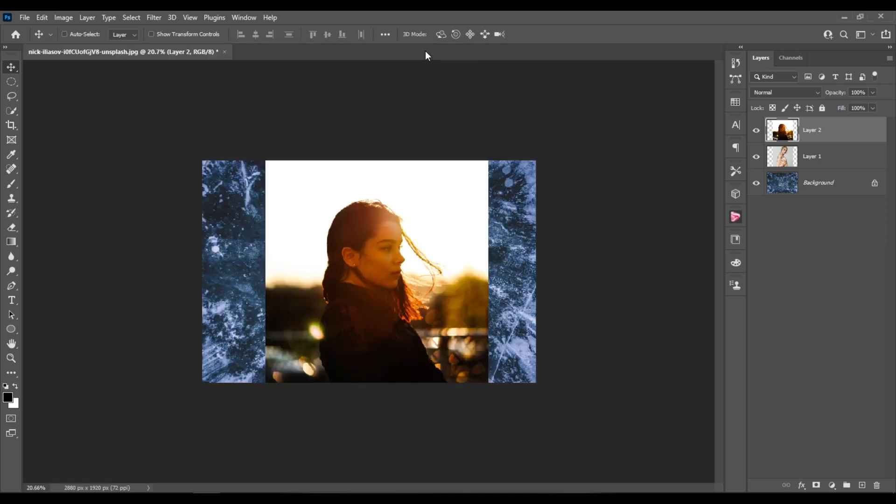
Move the dark-haired portrait about 1063 px right and 131 px down, and place a copy of the blonde portrait at the canvas's left edge
scroll(392, 284, "up", 4)
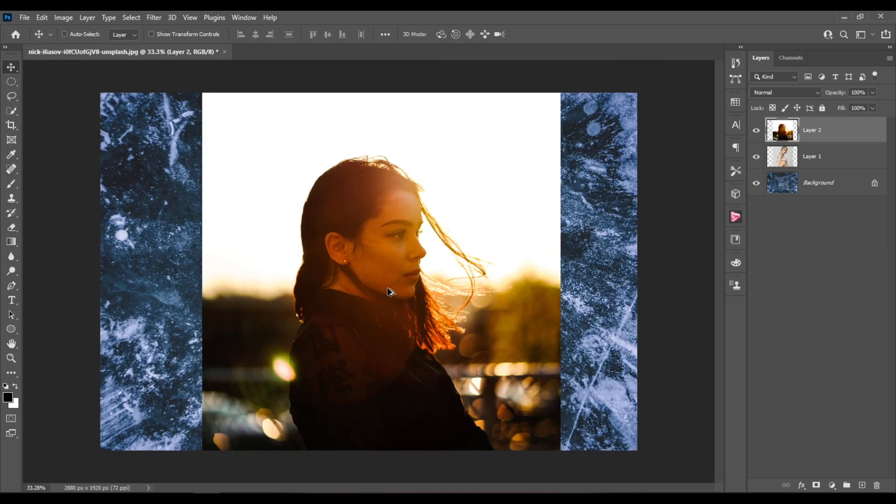
scroll(388, 292, "down", 1)
left_click_drag(398, 281, 549, 300)
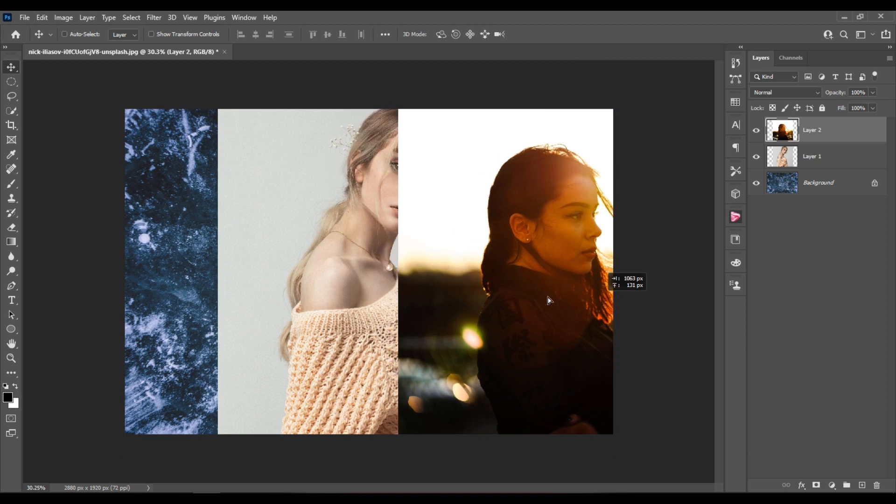
left_click(324, 270, "ctrl")
left_click_drag(324, 271, 285, 278)
Delete the redundant Layer 1 and shift Layer 1 copy slightly to the right
scroll(275, 285, "down", 4)
left_click(806, 184)
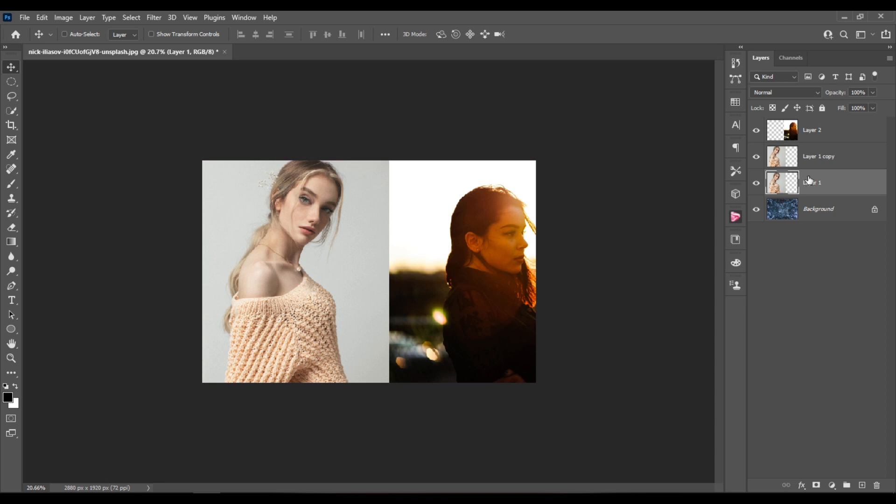
key("Delete")
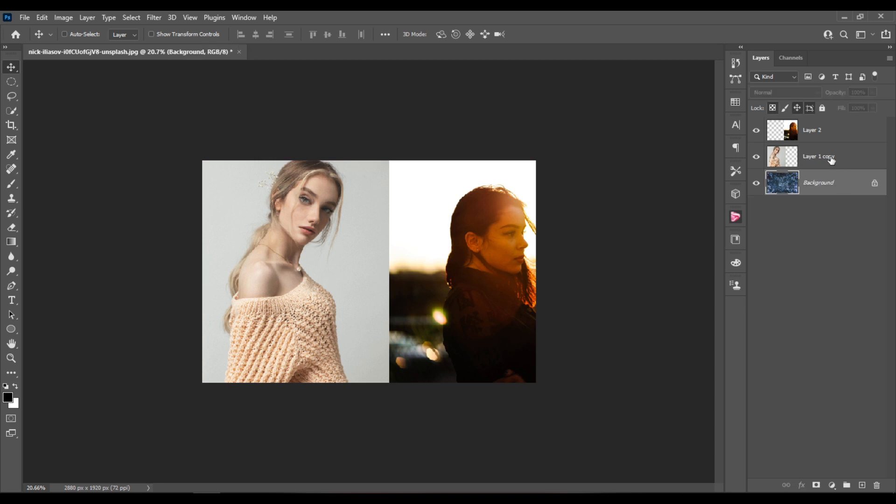
left_click(830, 159)
mouse_move(350, 241)
left_mouse_down()
mouse_move(362, 278)
mouse_move(352, 232)
mouse_move(352, 243)
left_mouse_up()
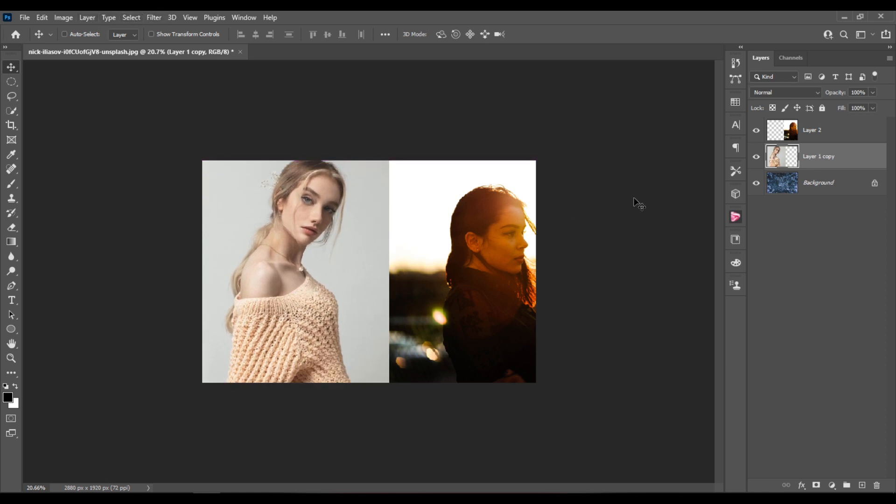
Rename the two portrait layers "blonde" and "black hair" to match the women they show
double_click(820, 157)
type("blonde")
key("Return")
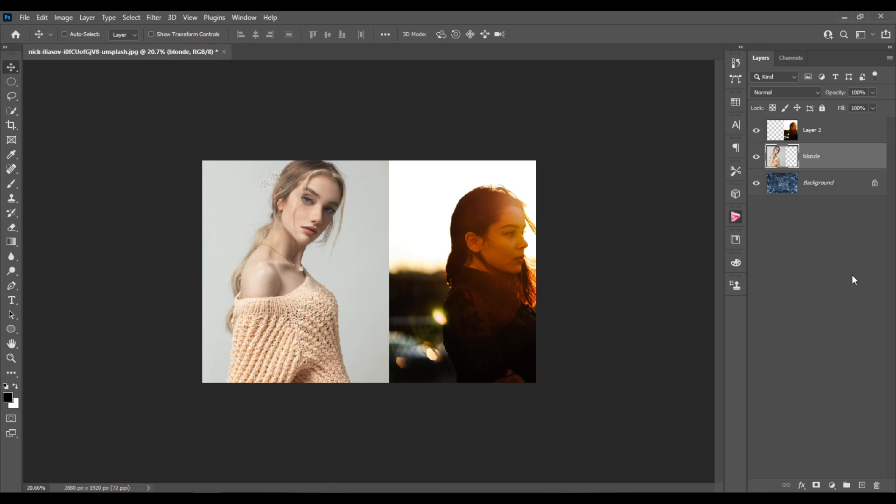
double_click(820, 133)
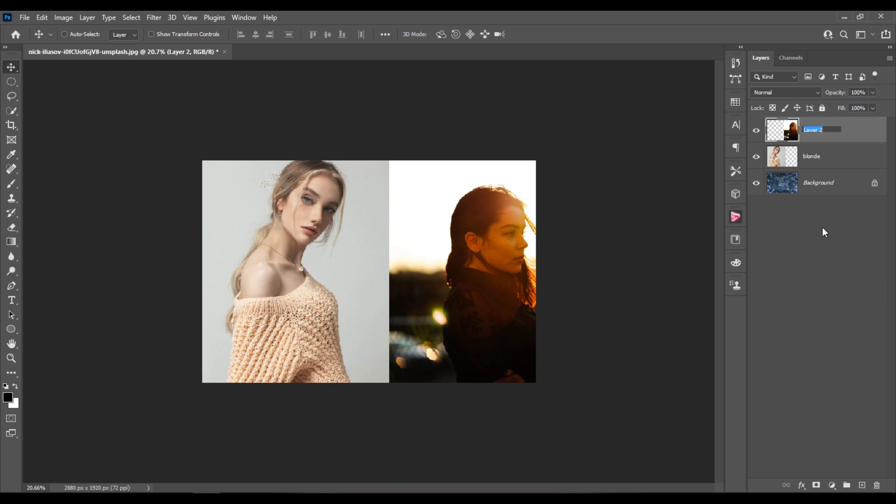
type("black hair")
key("Return")
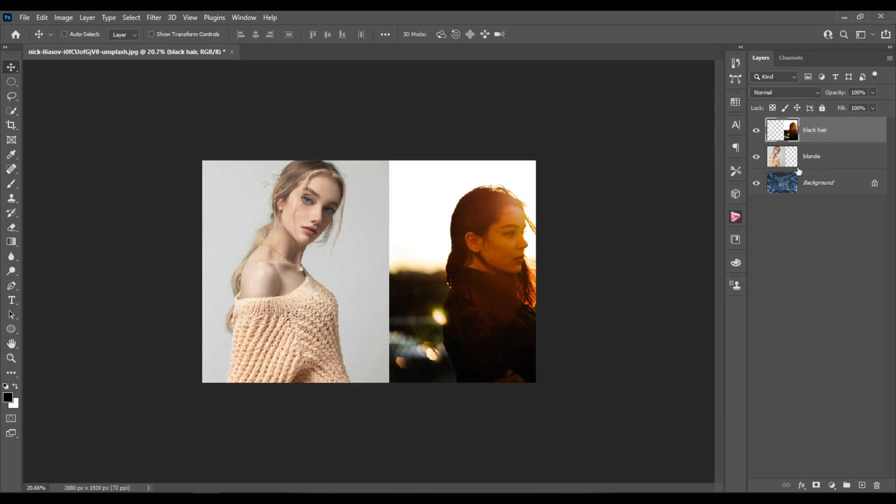
Nudge the blonde layer slightly right and mask out its grey background using a Select Subject selection
left_click(821, 156)
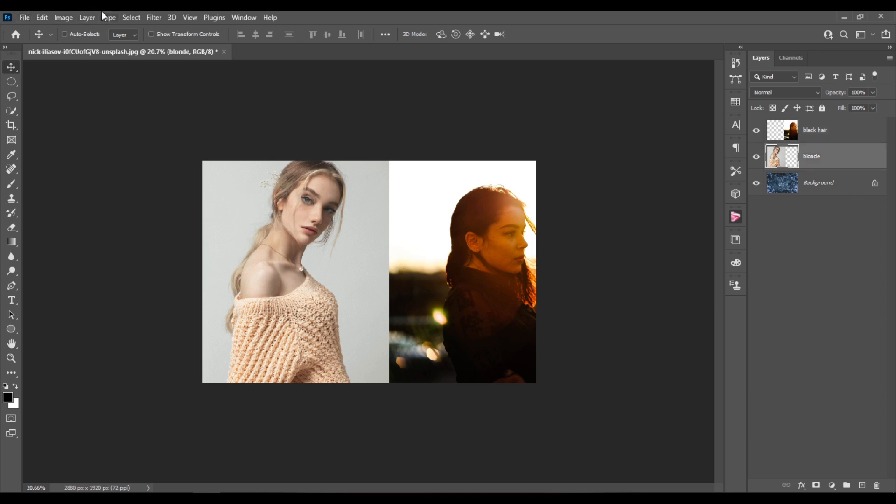
left_click_drag(299, 205, 302, 204)
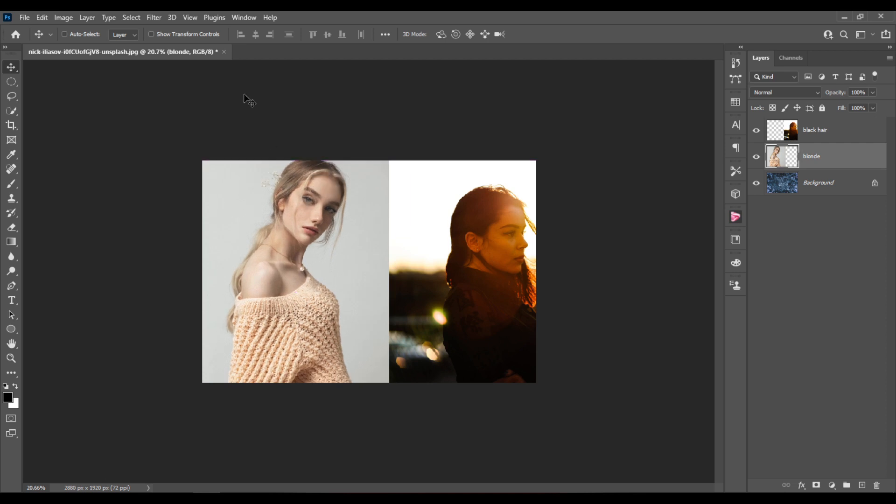
left_click(132, 18)
left_click(165, 146)
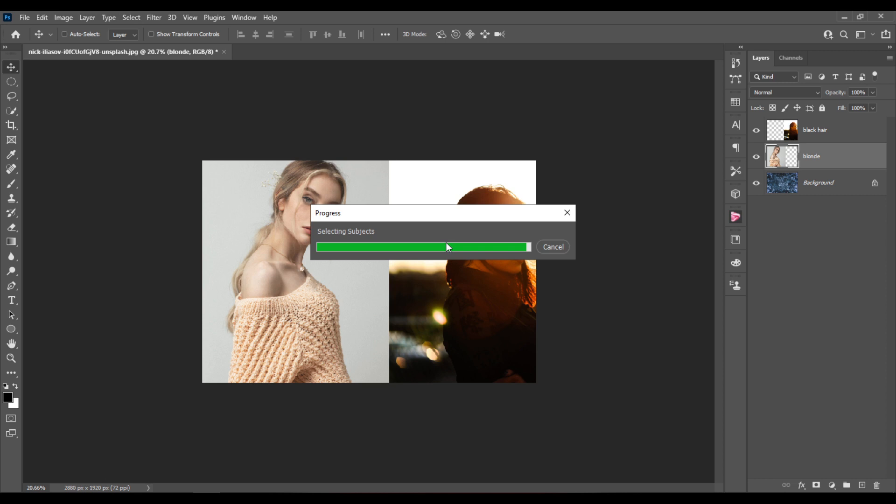
left_click(816, 486)
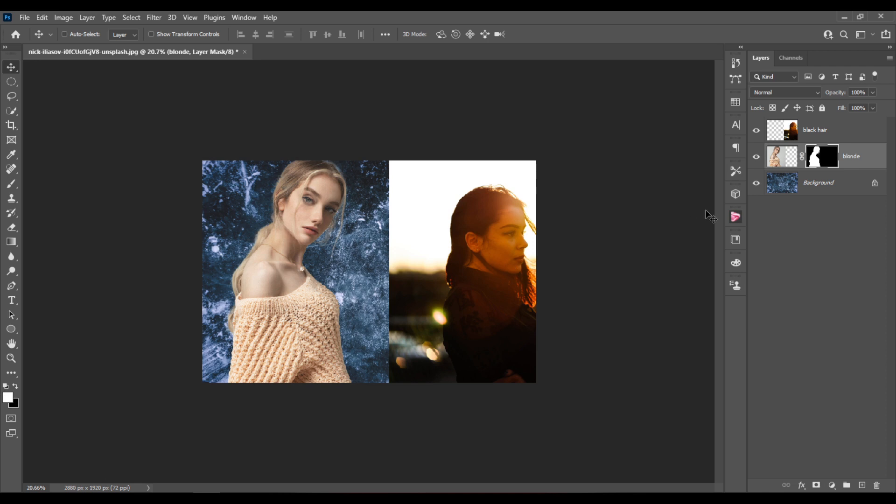
Scale the masked blonde portrait to about 165% and move it down so her whole head fits on the canvas
key("ctrl+t")
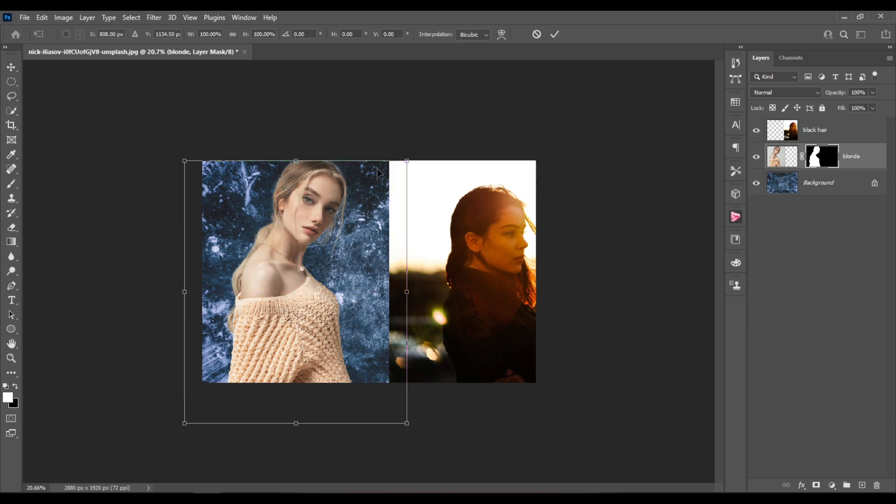
left_click_drag(406, 161, 480, 75)
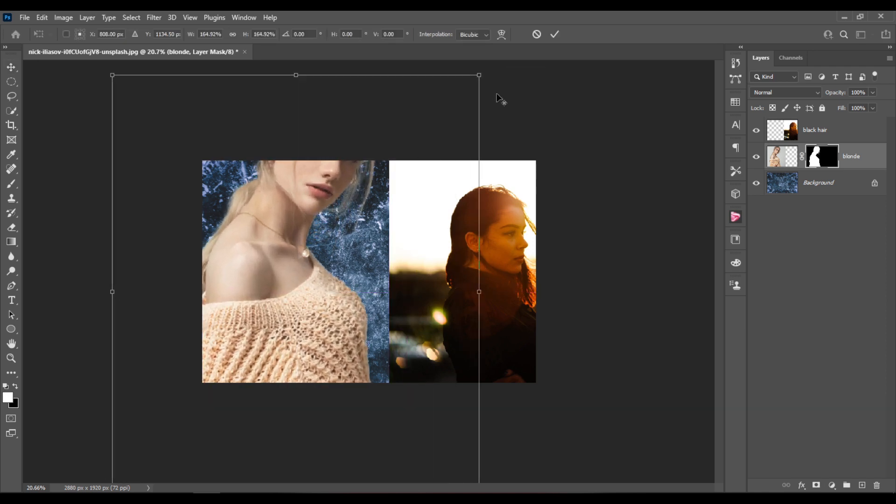
left_click_drag(311, 211, 320, 287)
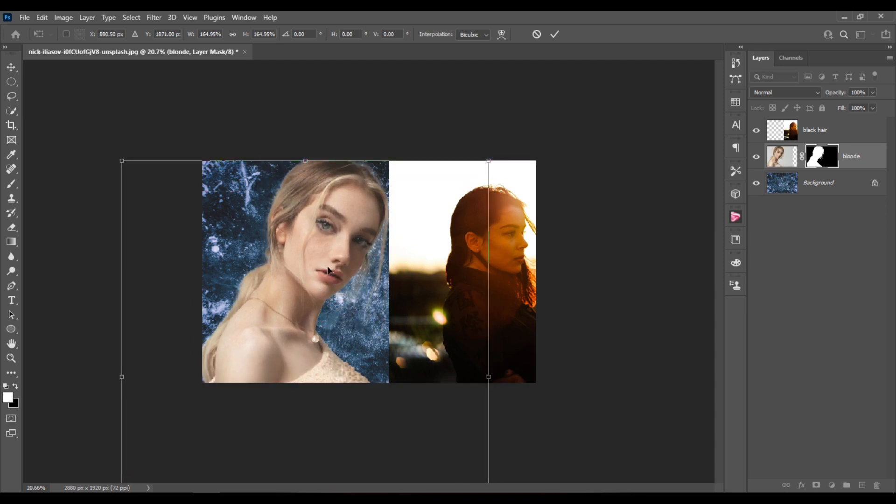
left_click(555, 35)
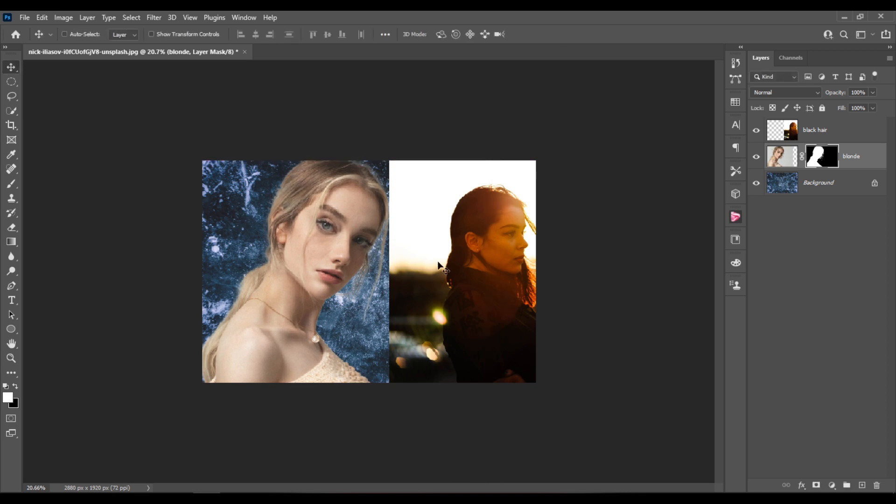
Move the black hair portrait left until its full width is on the canvas, and flip it horizontally
left_click(834, 135)
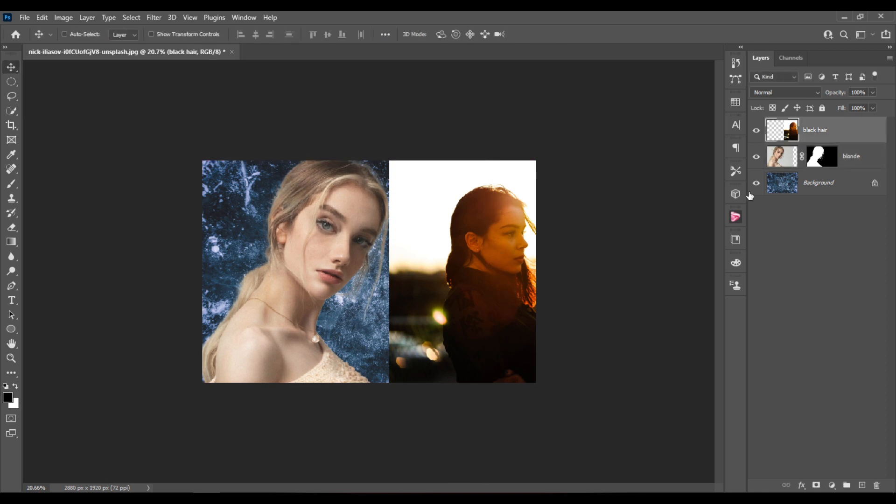
left_click_drag(502, 332, 412, 333)
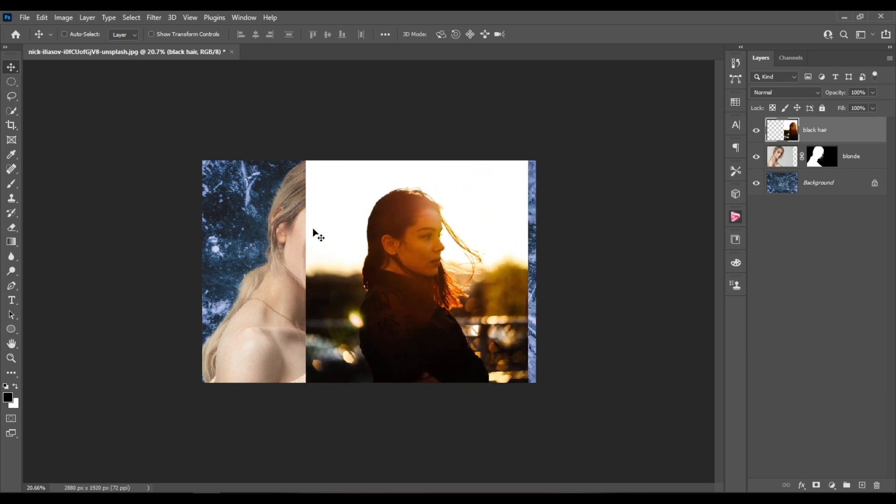
key("ctrl+t")
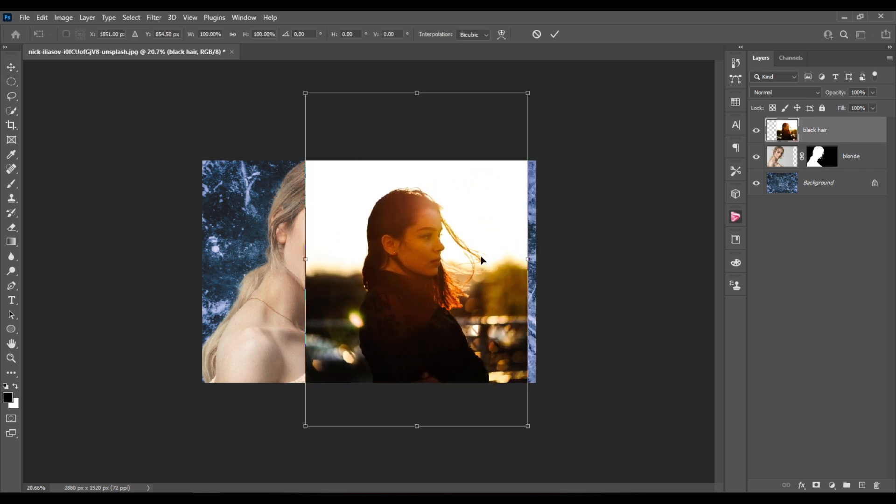
right_click(457, 276)
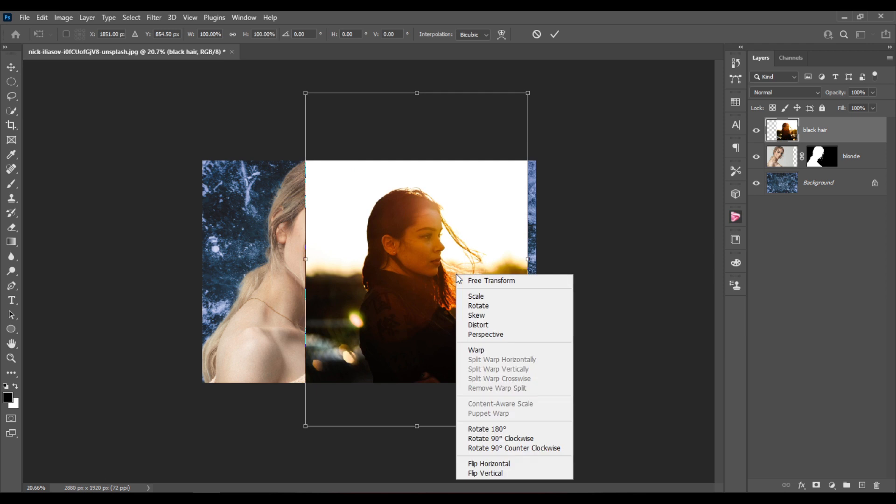
left_click(518, 463)
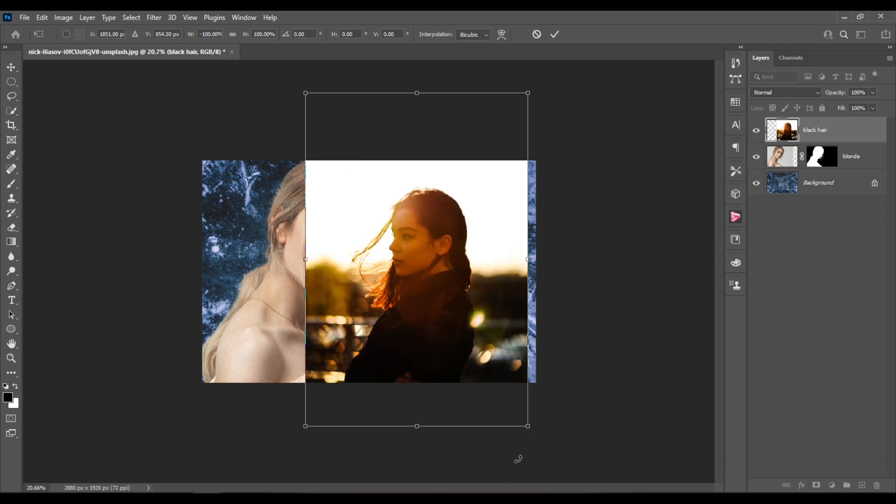
left_click(554, 35)
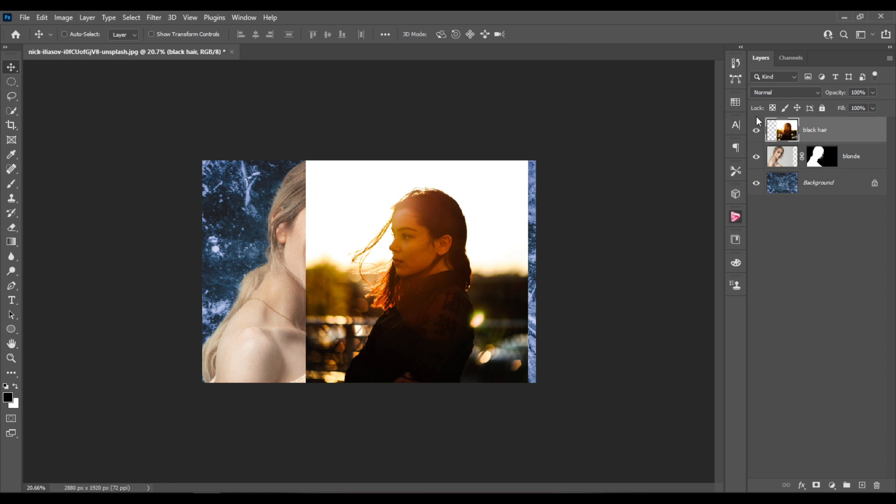
Set the black hair layer's blend mode to Multiply and desaturate the layer
left_click(810, 93)
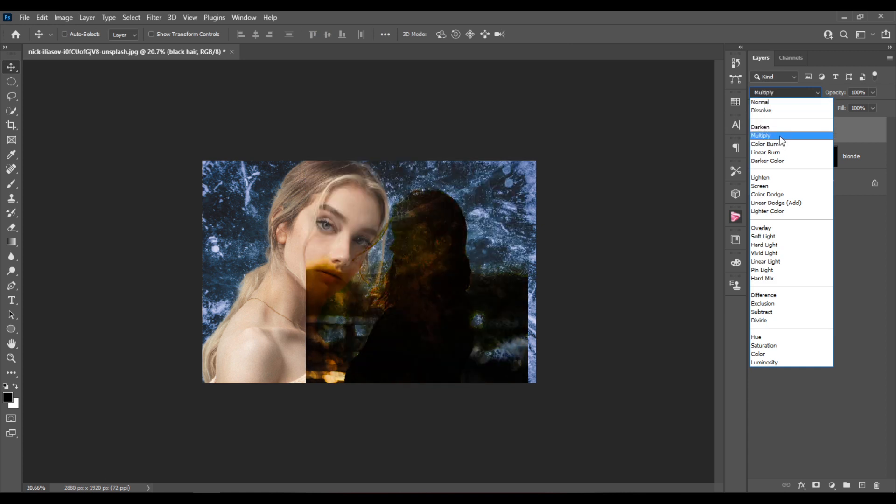
left_click(780, 136)
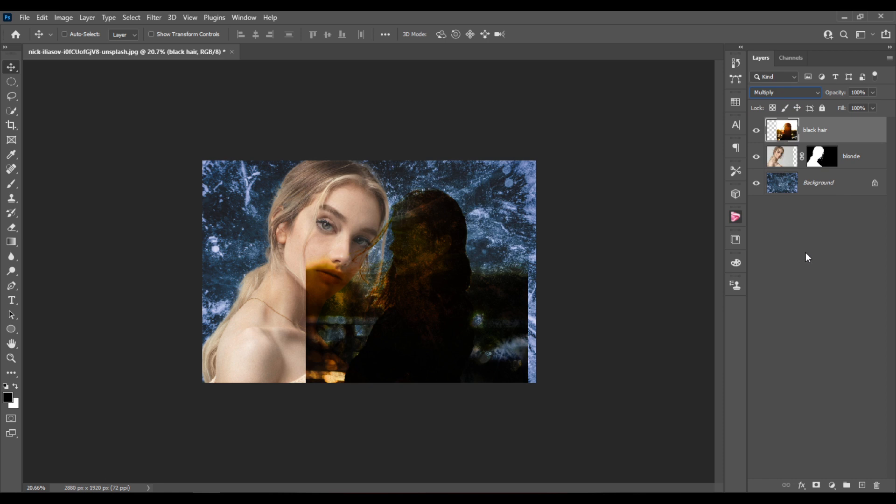
left_click(65, 17)
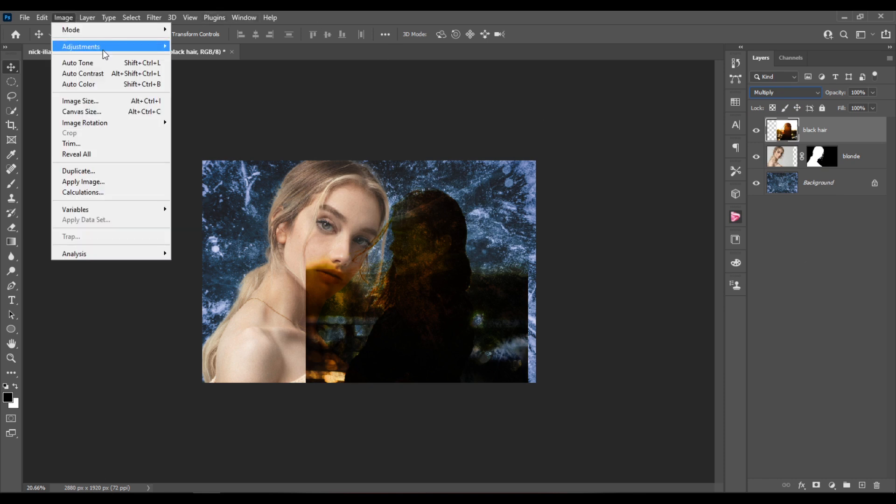
mouse_move(105, 54)
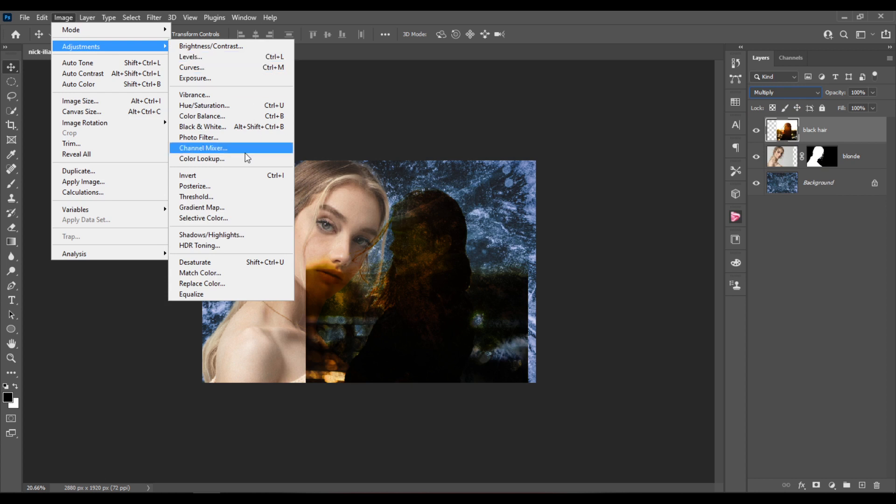
left_click(241, 268)
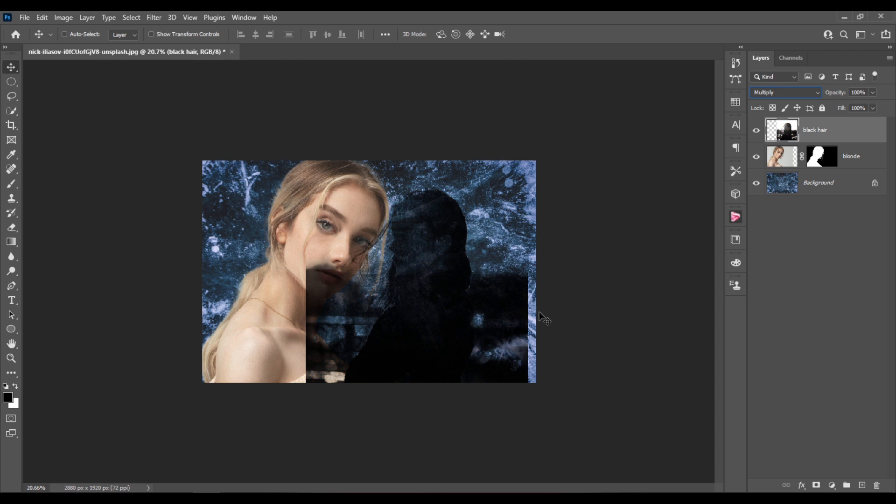
Scale the black hair portrait to about 149% and shift it left so her profile fills the canvas's left half
key("ctrl+t")
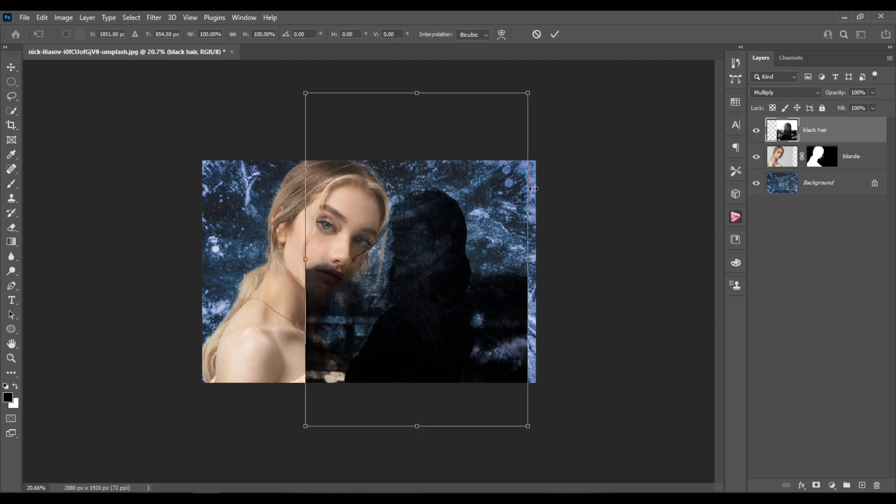
left_click_drag(528, 92, 627, 19)
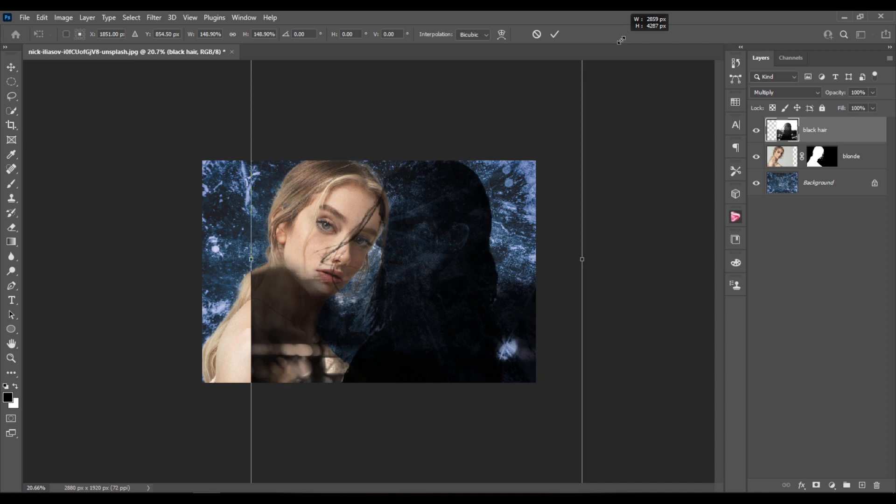
left_click_drag(455, 368, 361, 360)
key("Return")
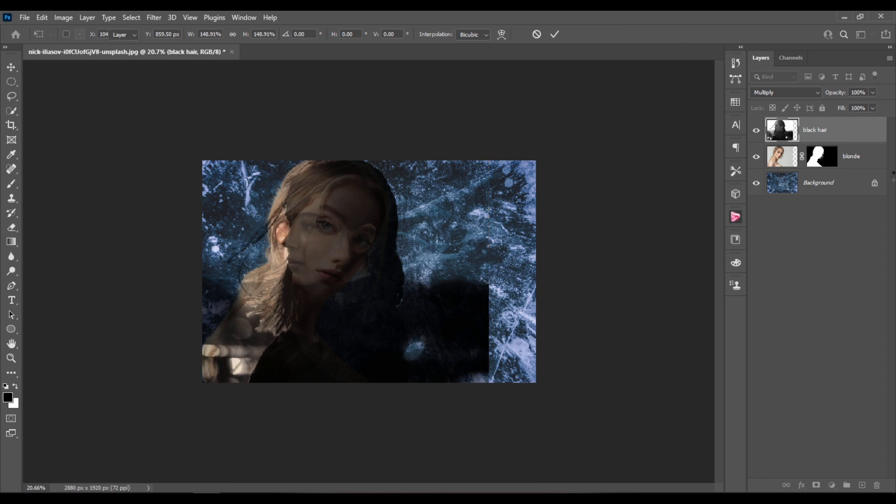
Move the blonde portrait right, enlarge it to about 130%, and place her face beside the dark silhouette
left_click(819, 168)
left_click_drag(285, 273, 364, 278)
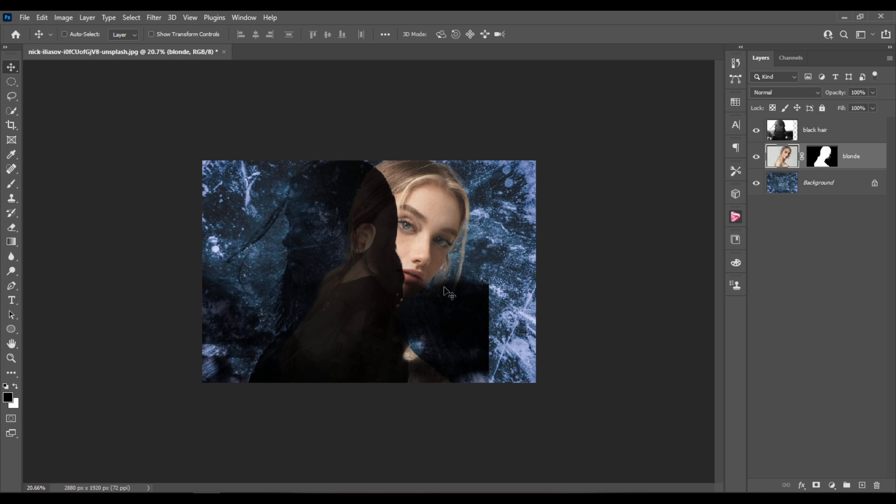
key("ctrl+t")
scroll(451, 333, "down", 5)
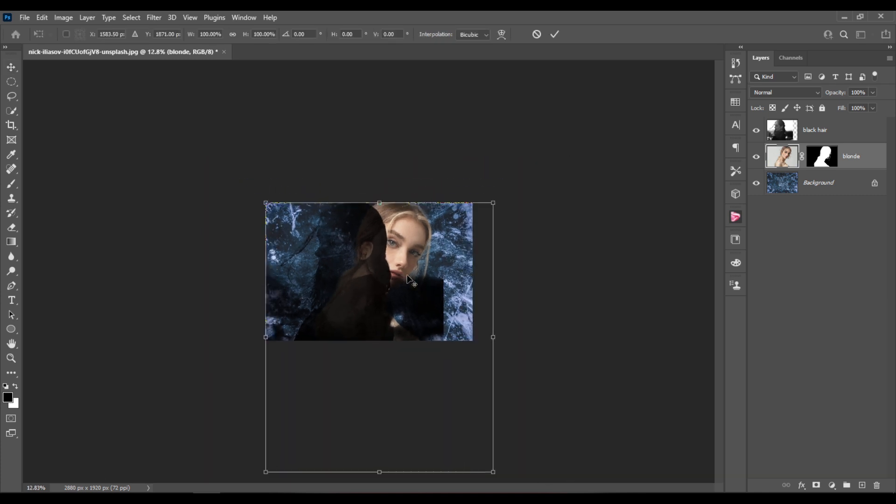
left_click_drag(470, 438, 529, 496)
left_click_drag(446, 261, 420, 262)
key("Return")
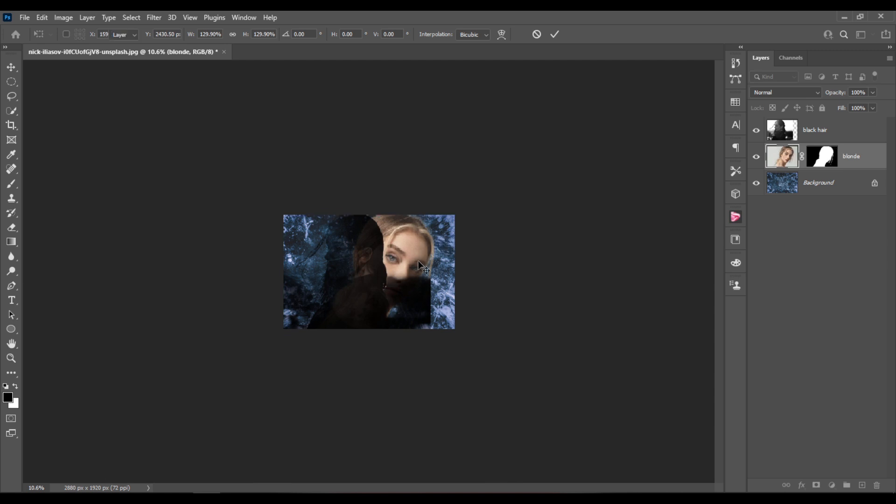
scroll(418, 241, "up", 10)
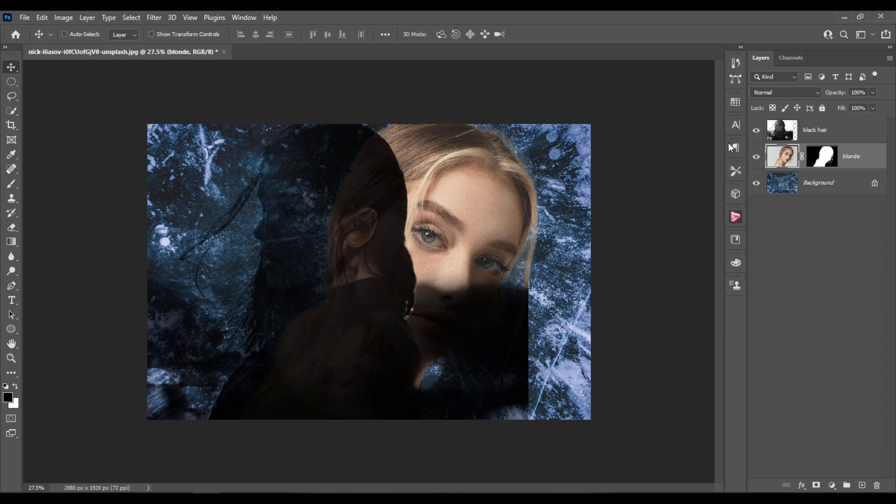
Duplicate the black hair layer as a Normal-blend copy and hide that copy with a black layer mask
left_click(833, 139)
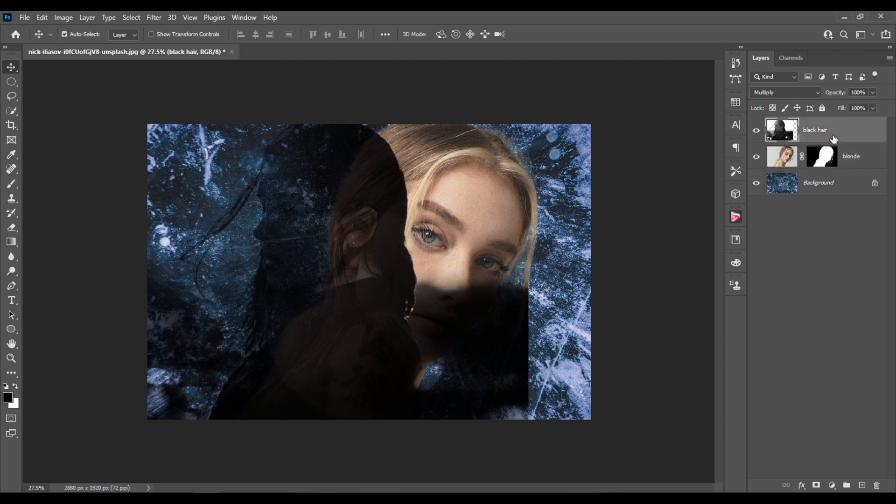
key("ctrl+j")
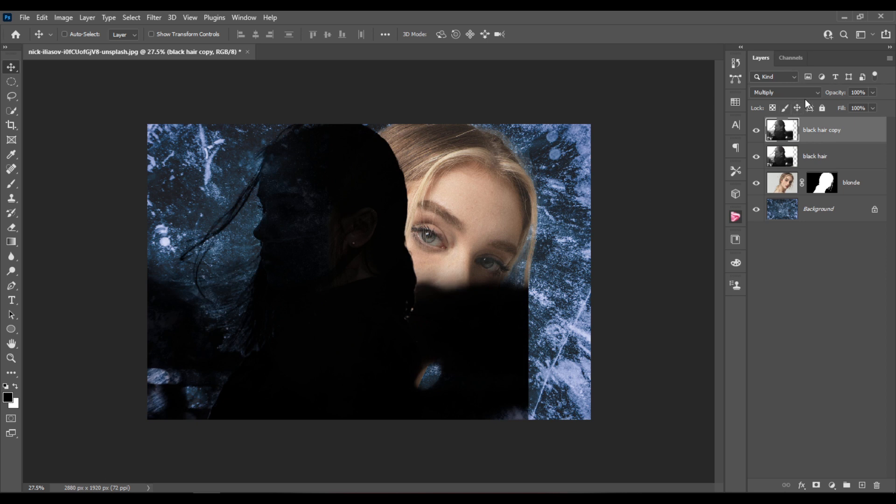
left_click(798, 92)
left_click(770, 100)
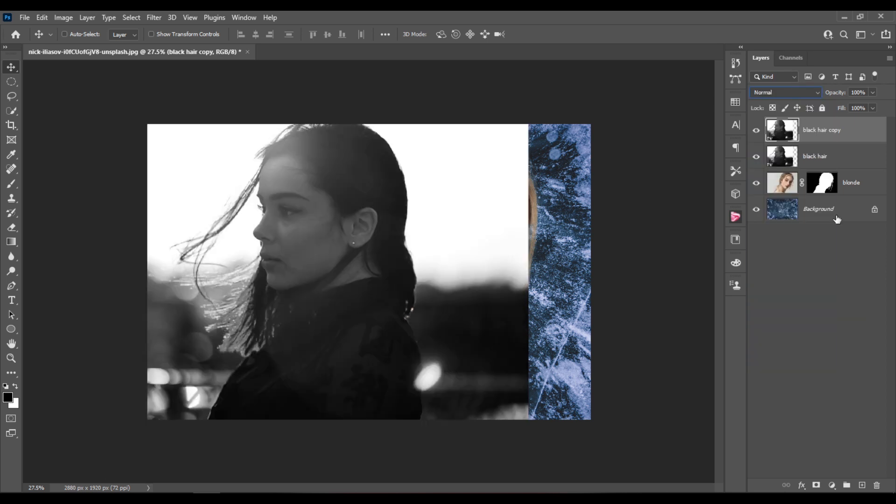
left_click(817, 485)
left_click(816, 486, "alt")
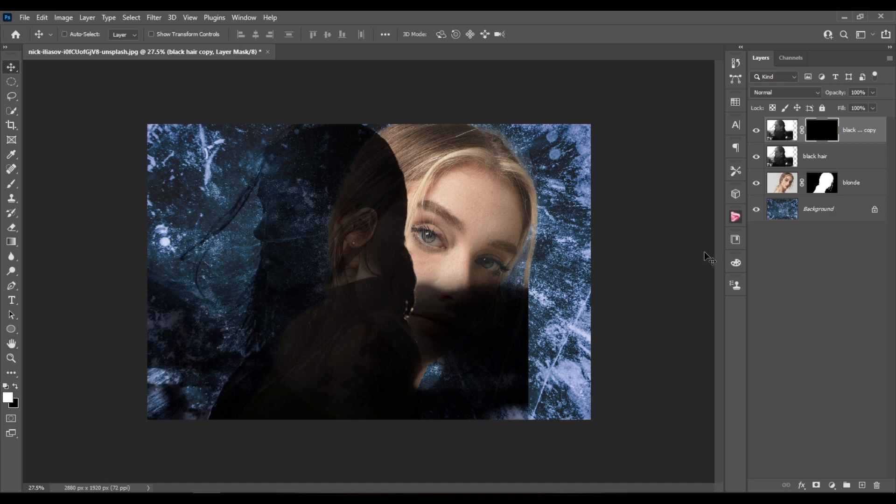
Group the two black hair layers and name the group "left girl"
left_click(860, 159, "ctrl")
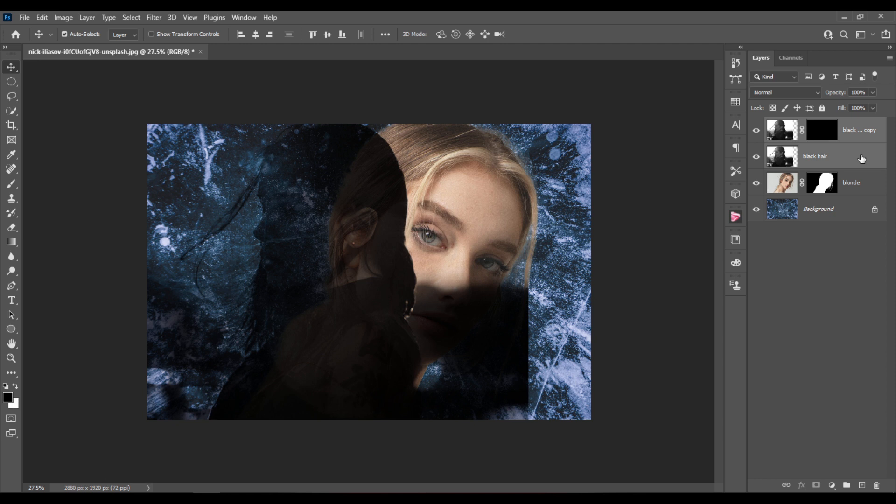
key("ctrl+g")
double_click(803, 125)
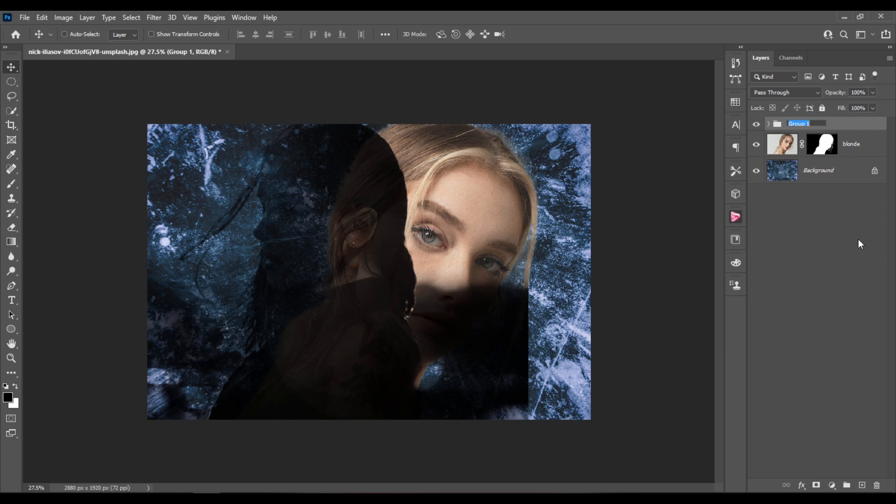
type("beft ai")
key("Return")
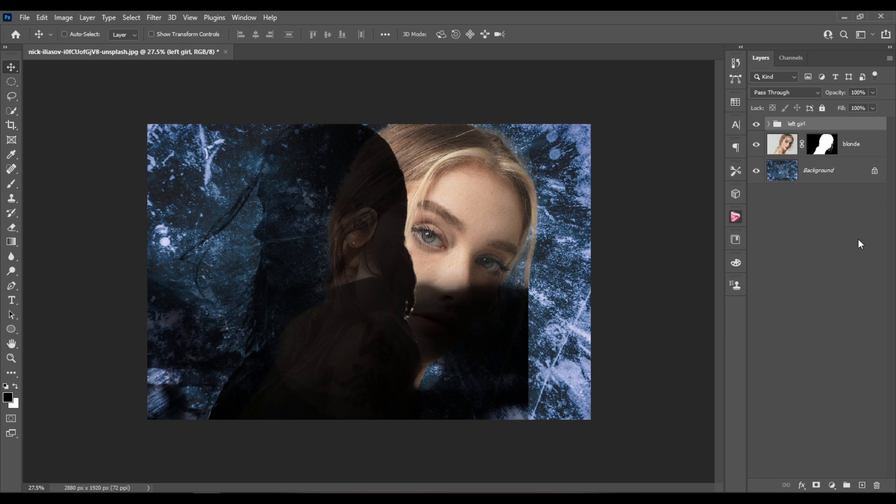
Target the black hair copy's mask in the left girl group and set up a radial Foreground to Transparent gradient
left_click(768, 125)
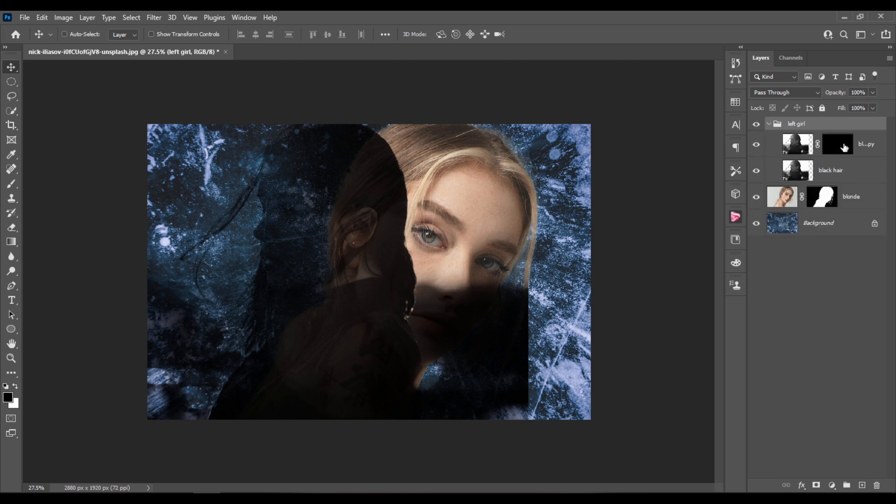
left_click(844, 148)
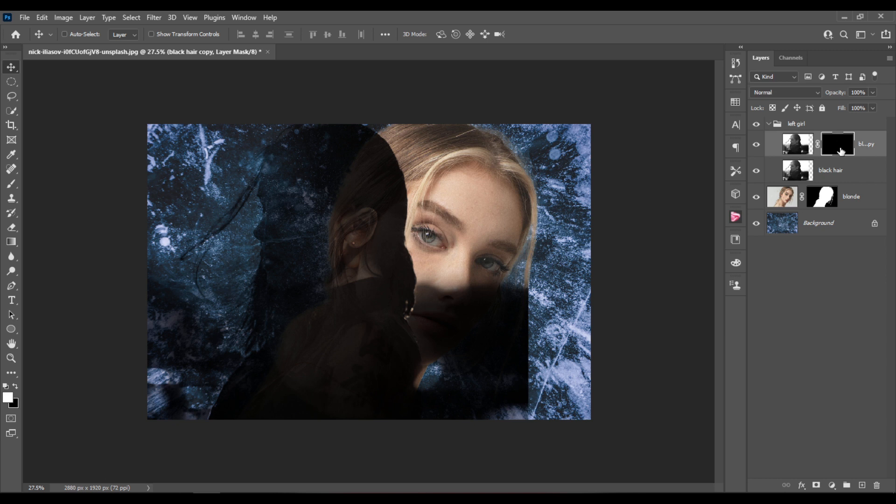
left_click(768, 124)
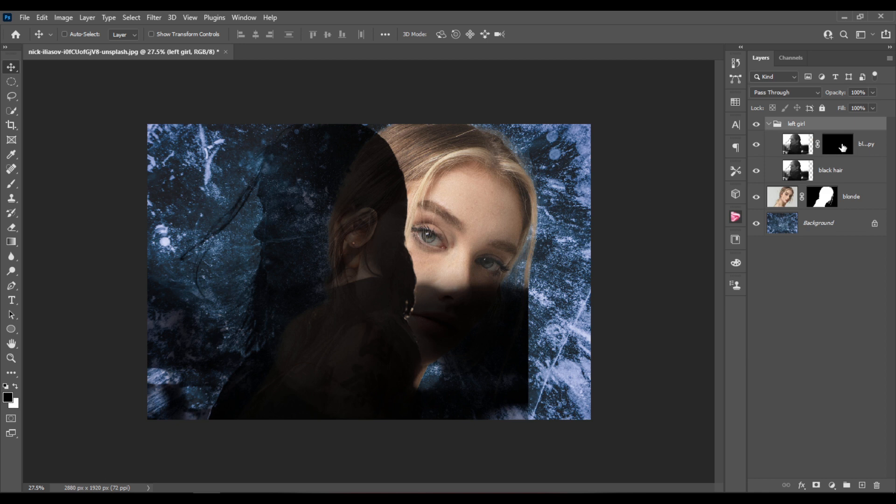
left_click(839, 140)
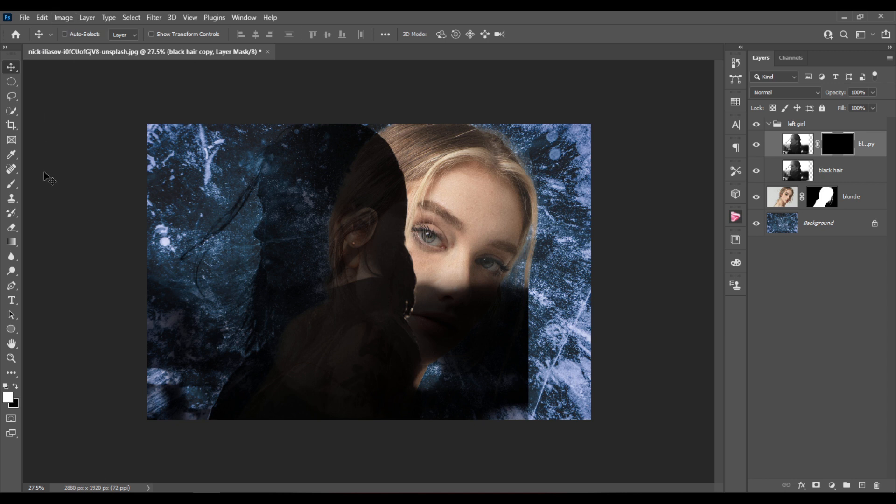
key("g")
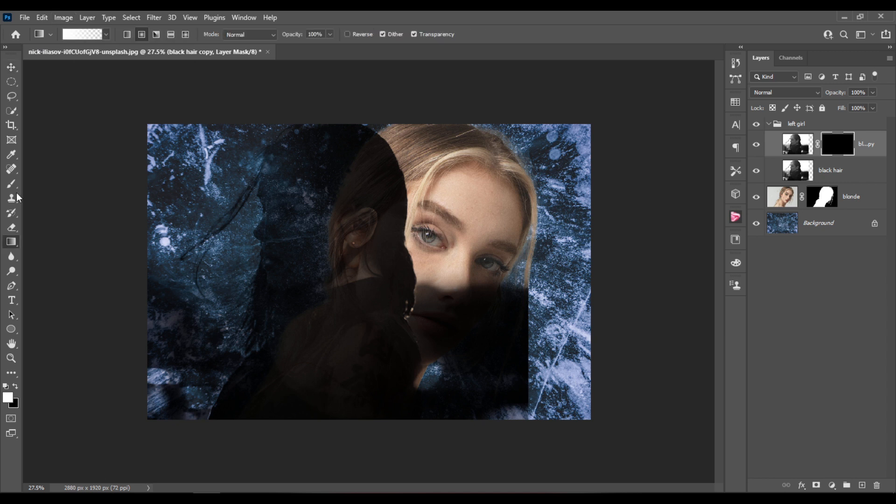
left_click(106, 35)
left_click(26, 88)
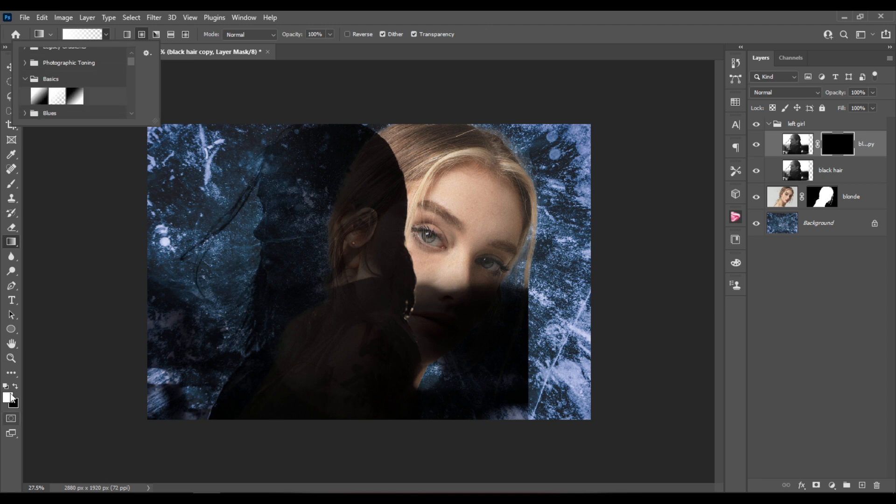
left_click(57, 93)
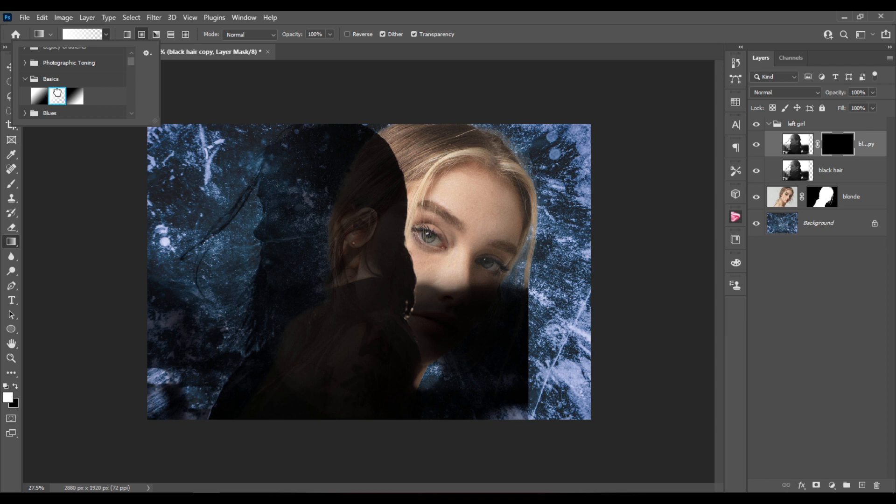
left_click(405, 16)
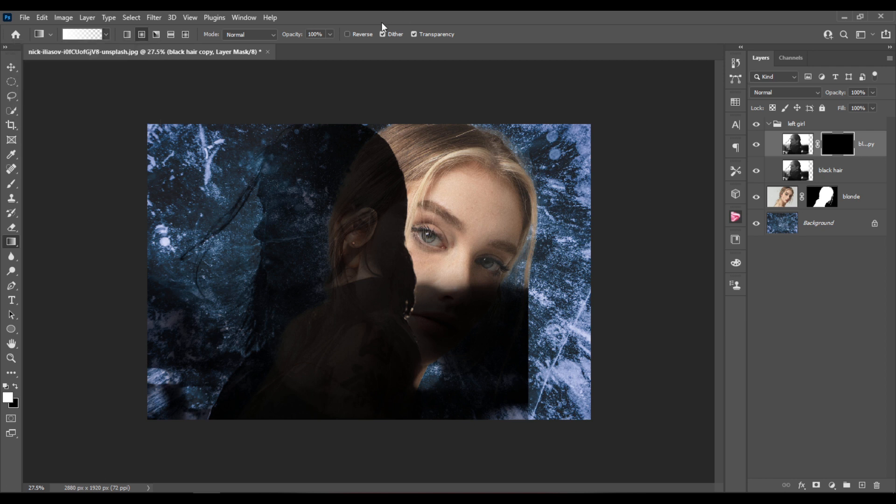
left_click(141, 35)
Load the Black, White preset from the Basics gradients and switch the foreground colour to black
left_click(72, 33)
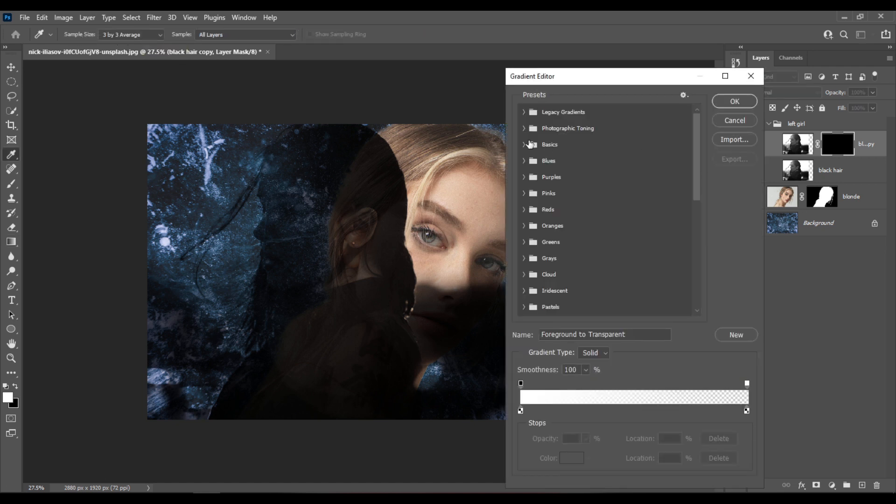
left_click(523, 144)
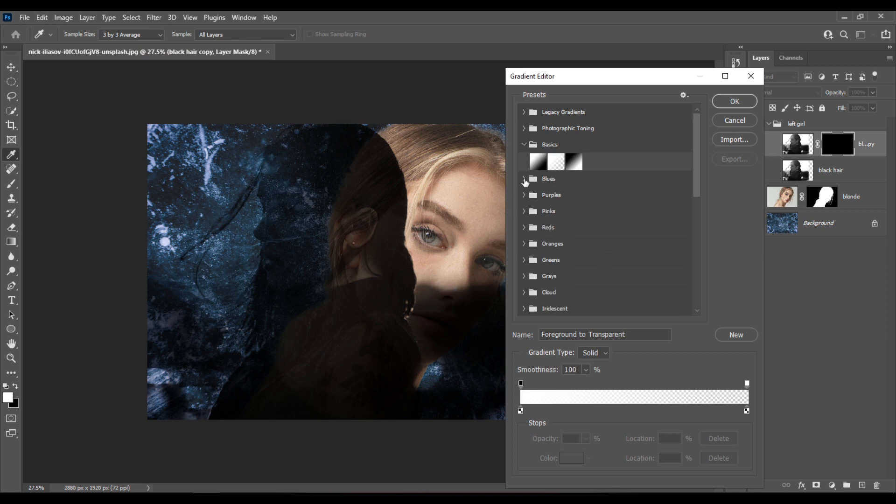
left_click(539, 166)
left_click(573, 163)
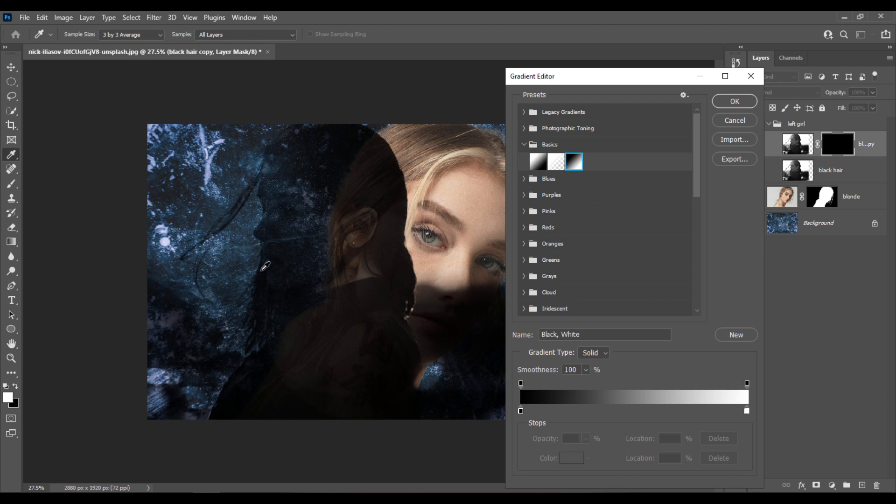
left_click(713, 104)
left_click(16, 388)
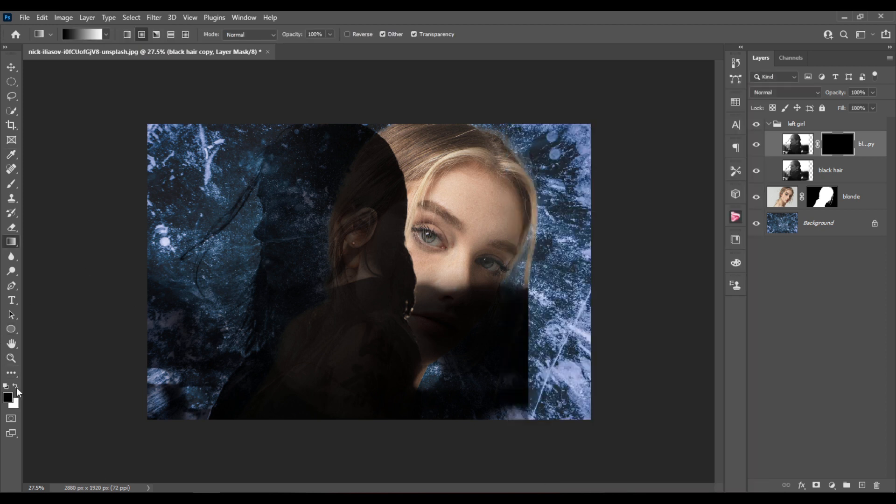
Switch the foreground colour to white and choose the Foreground to Transparent gradient preset
left_click(106, 34)
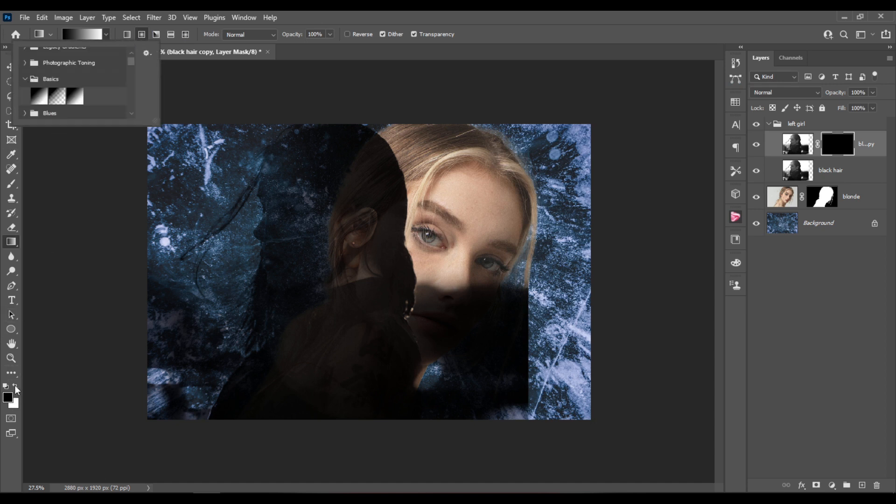
left_click(16, 389)
left_click(16, 388)
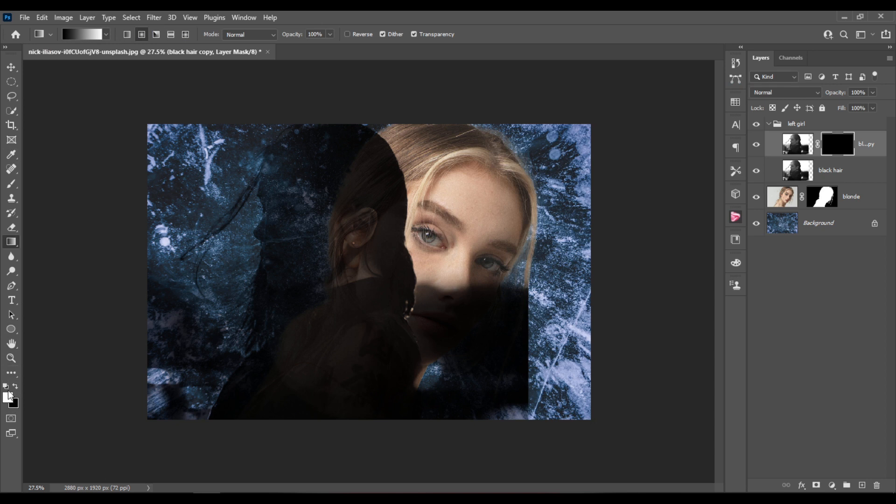
left_click(106, 34)
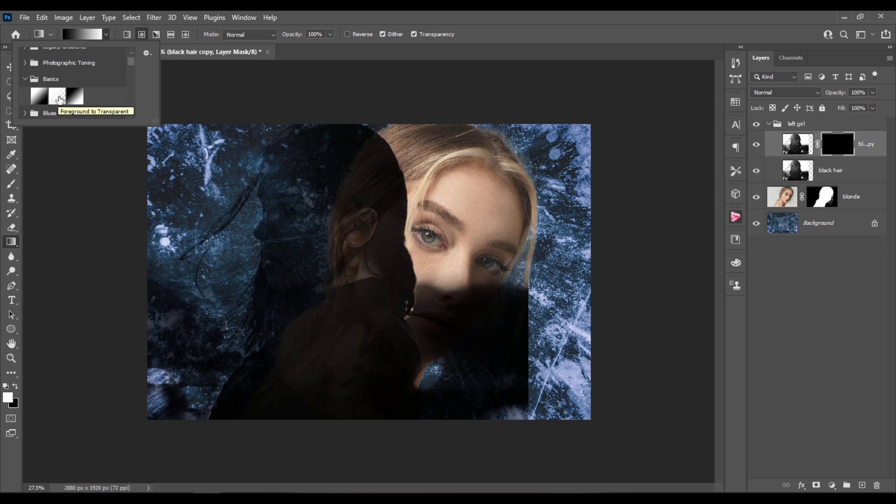
double_click(59, 98)
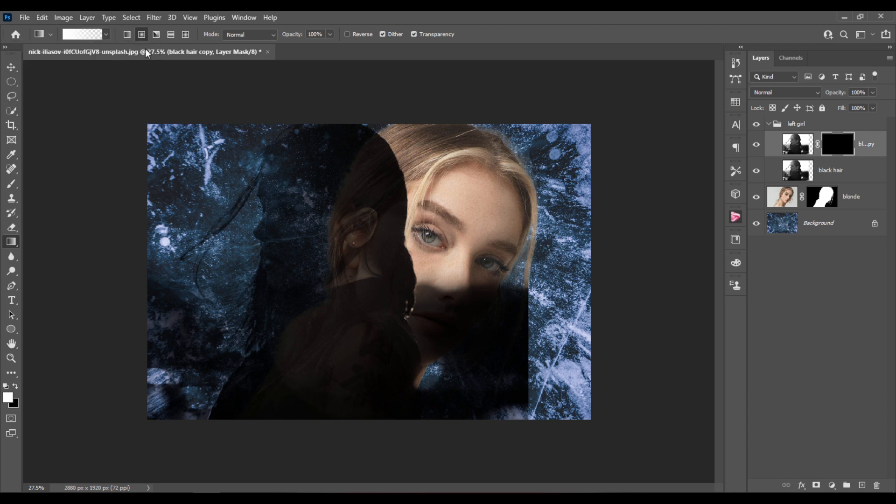
Reveal the dark-haired woman's face with a white radial gradient on the black hair copy's mask and duplicate that mask onto the black hair layer
left_click_drag(294, 185, 317, 302)
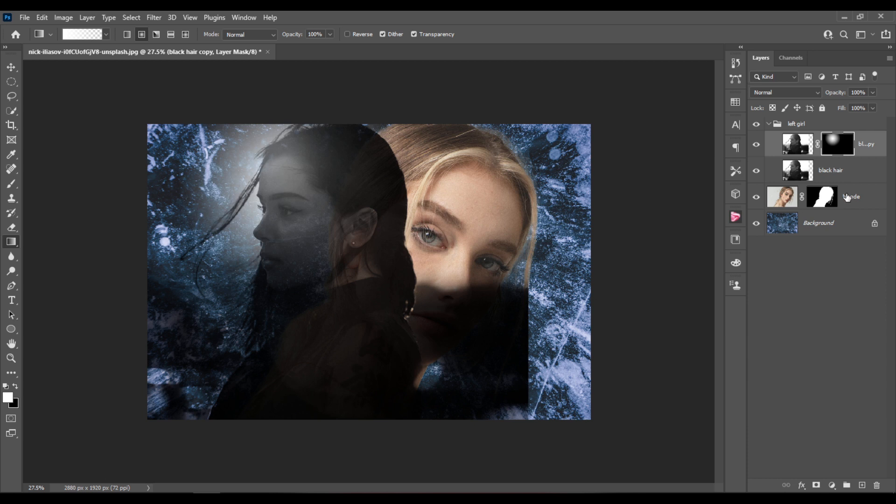
left_click_drag(842, 146, 843, 173)
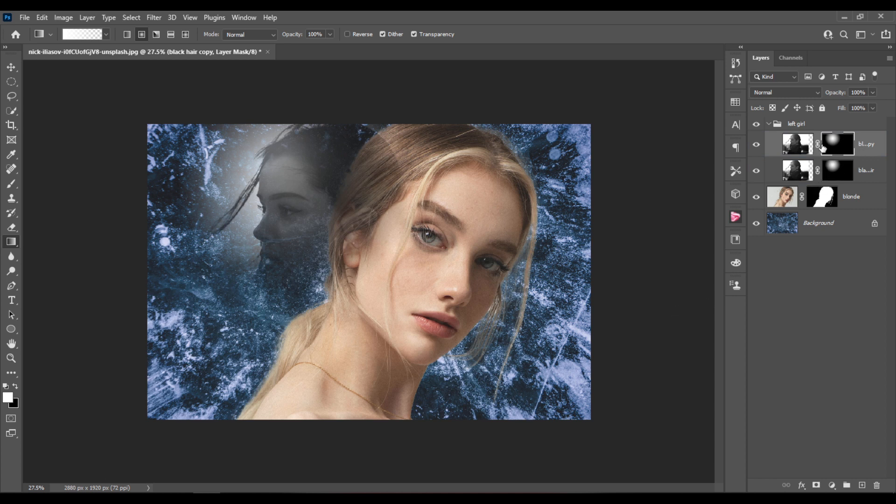
Add a layer mask to the left girl group and widen the reveal with a larger white radial gradient on the black hair copy's mask
left_click(763, 127)
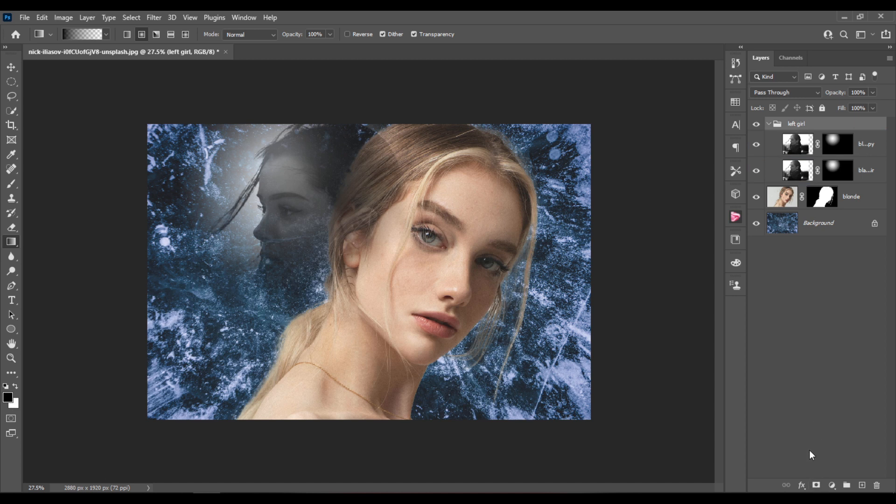
left_click(817, 486)
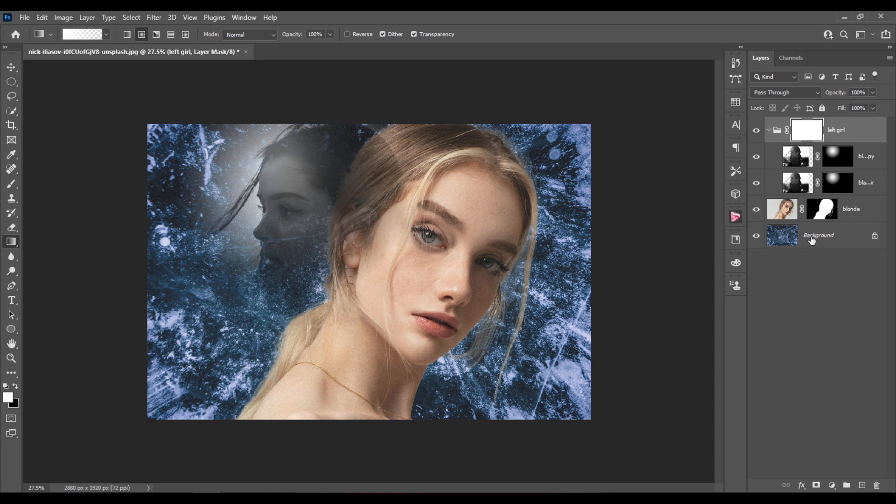
left_click(839, 159)
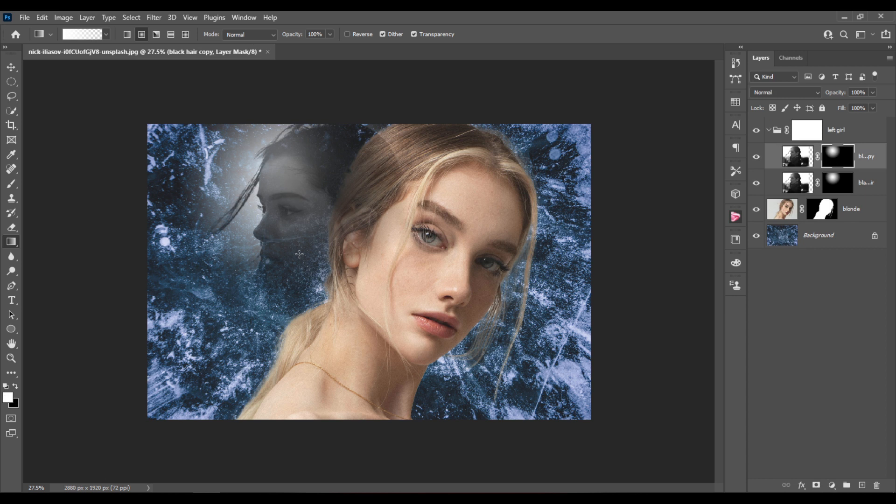
left_click_drag(278, 232, 372, 419)
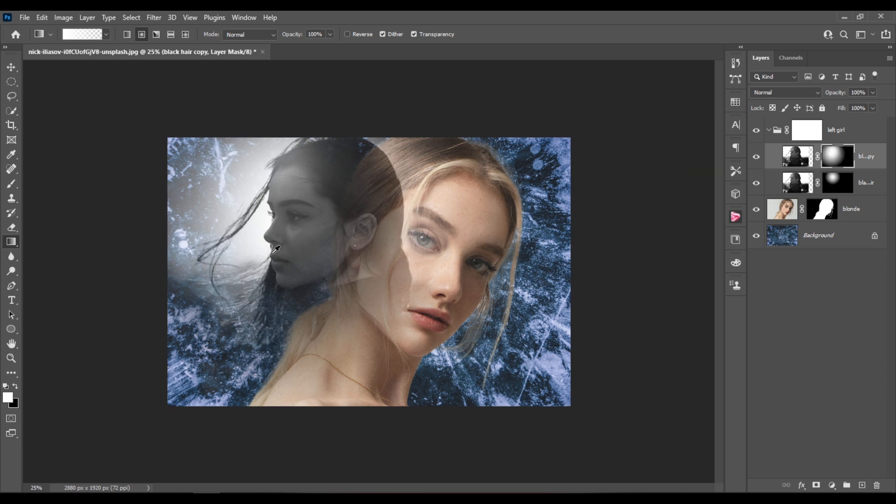
Scale the left girl group up to about 131% and move it down so the dark-haired face sits below the blonde's
key("ctrl+plus")
key("v")
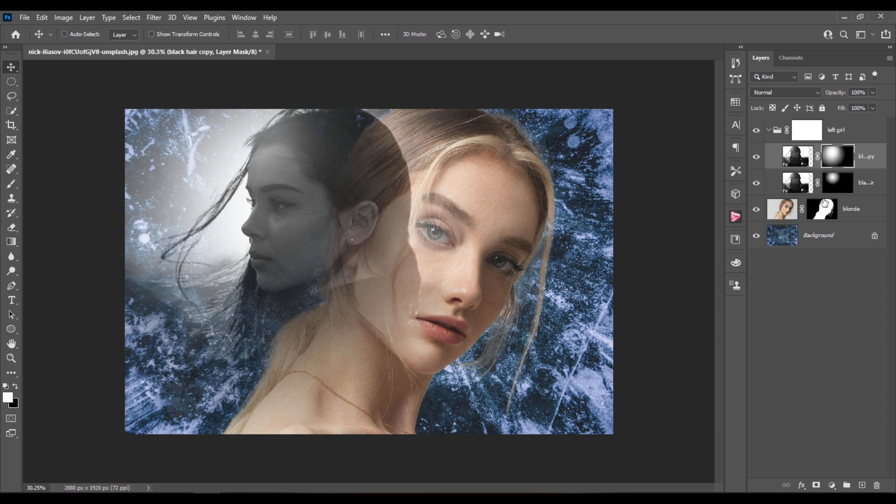
left_click(853, 138)
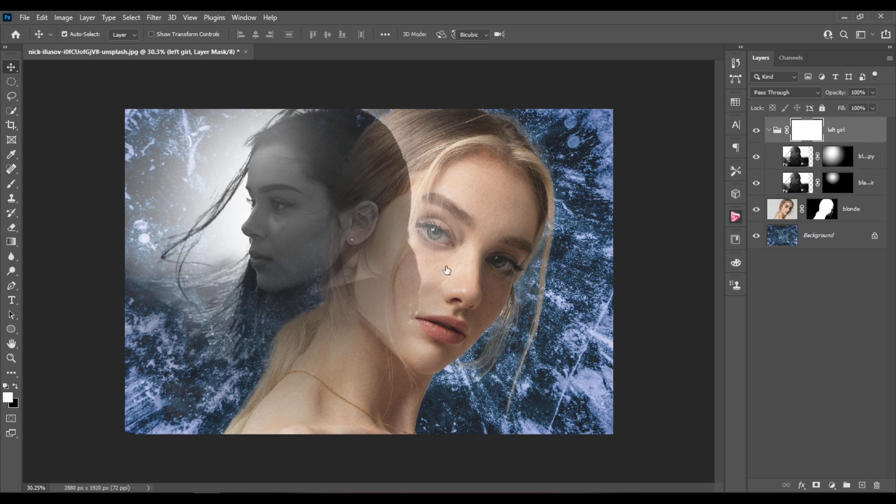
key("ctrl+t")
key("ctrl+minus")
key("ctrl+minus")
left_click_drag(446, 420, 526, 474)
key("ctrl+plus")
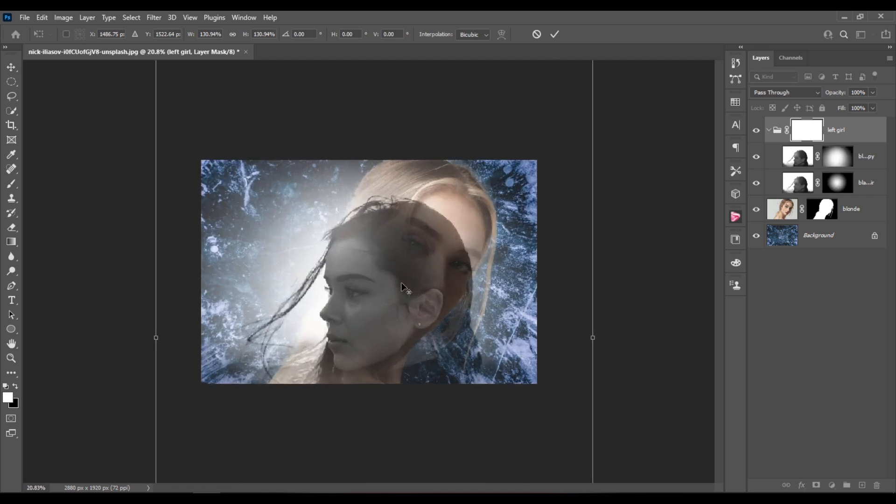
mouse_move(394, 306)
left_mouse_down()
mouse_move(403, 310)
mouse_move(385, 303)
left_mouse_up()
mouse_move(374, 322)
left_mouse_down()
mouse_move(376, 312)
mouse_move(371, 331)
mouse_move(365, 321)
mouse_move(380, 325)
left_mouse_up()
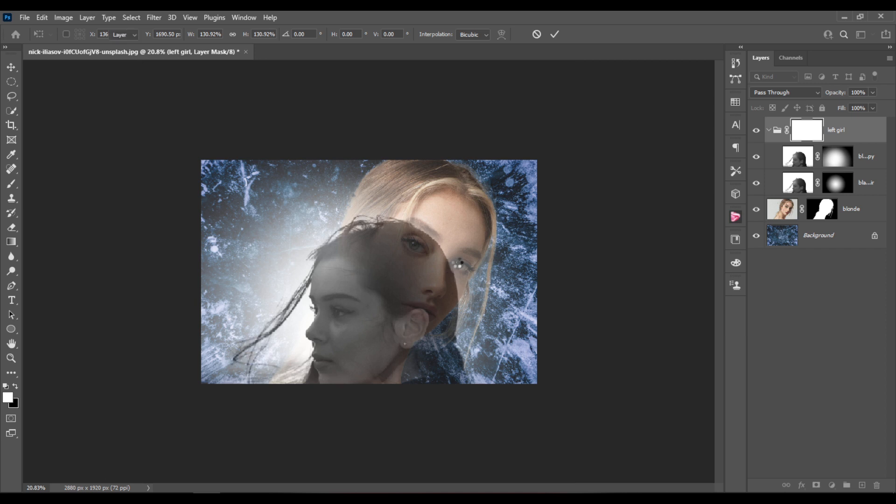
Target the left girl group's mask and set up a black soft round brush of 1902 px with 0% hardness
left_click(807, 135)
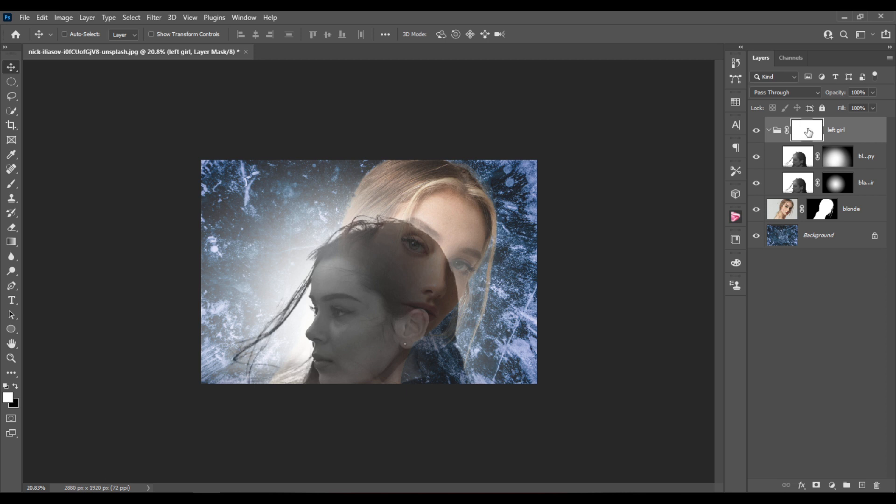
key("b")
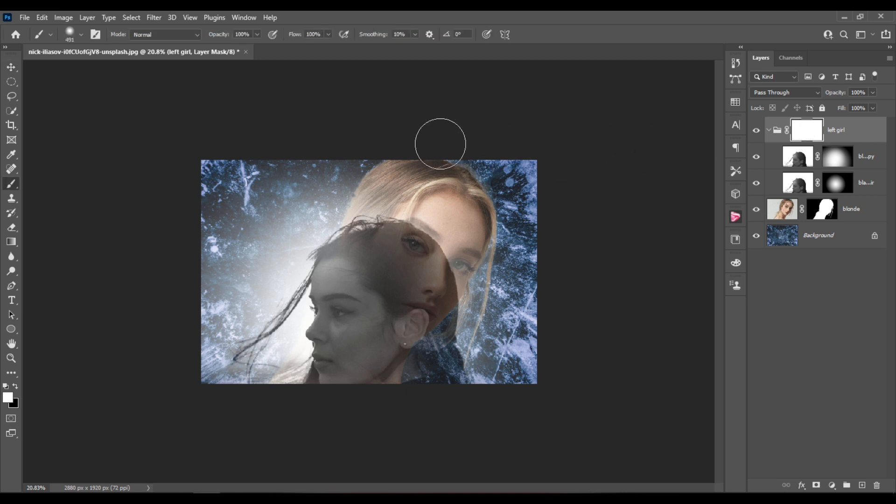
key("x")
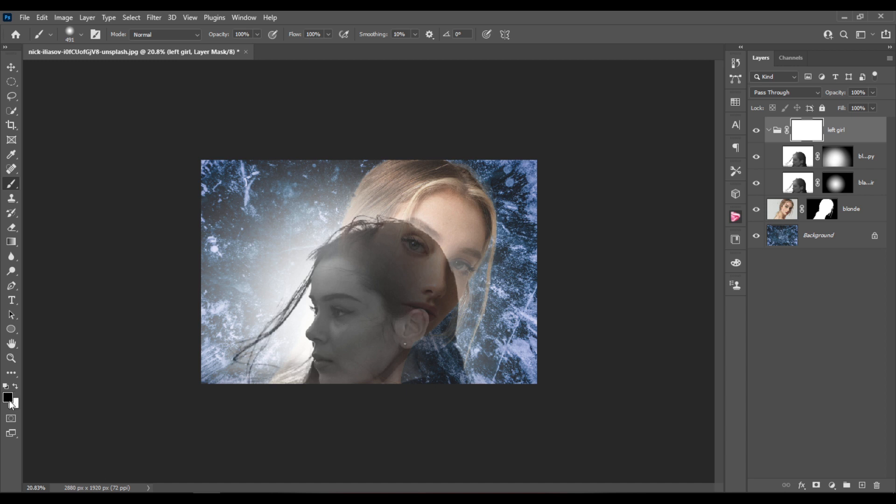
left_click_drag(384, 279, 466, 270)
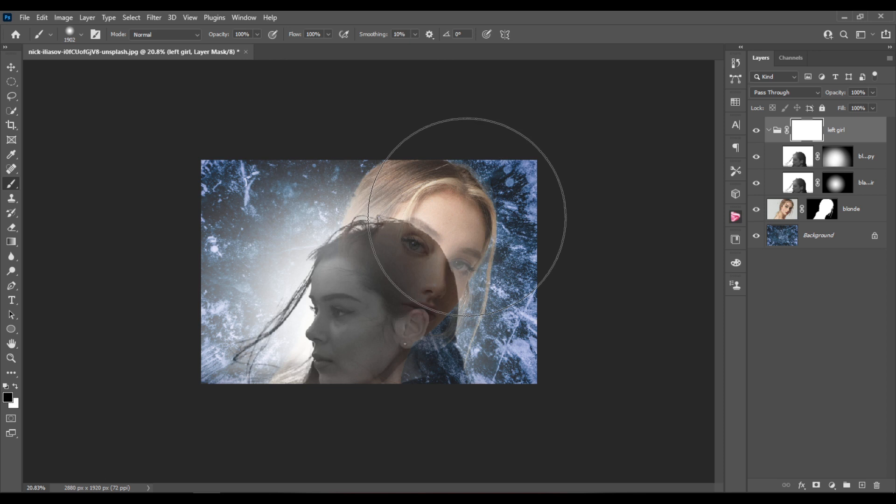
right_click(467, 217)
left_click_drag(540, 271, 503, 272)
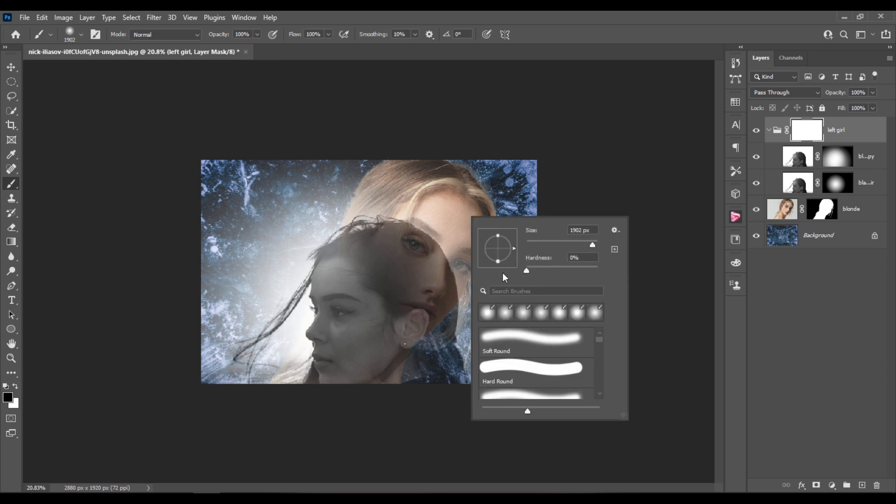
key("Return")
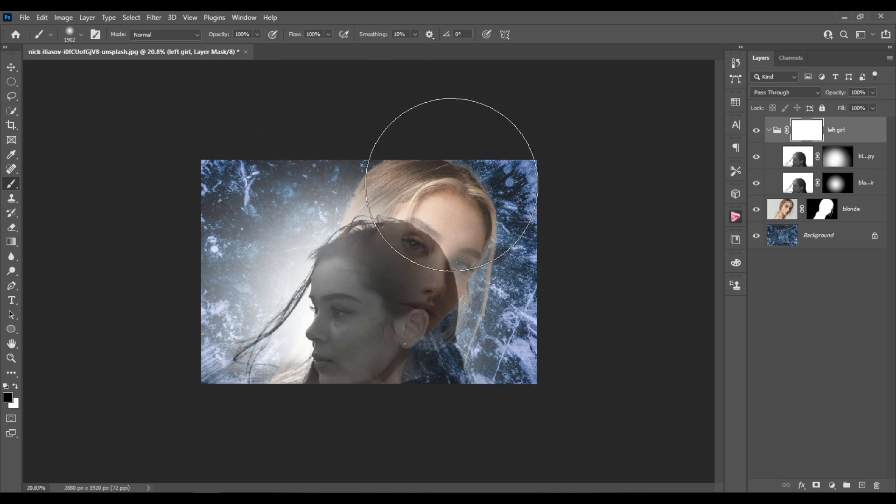
Paint black on the left girl group's mask over the blonde's face and the right side of the image to hide the dark-haired overlay there
left_click(467, 205)
left_click(467, 207)
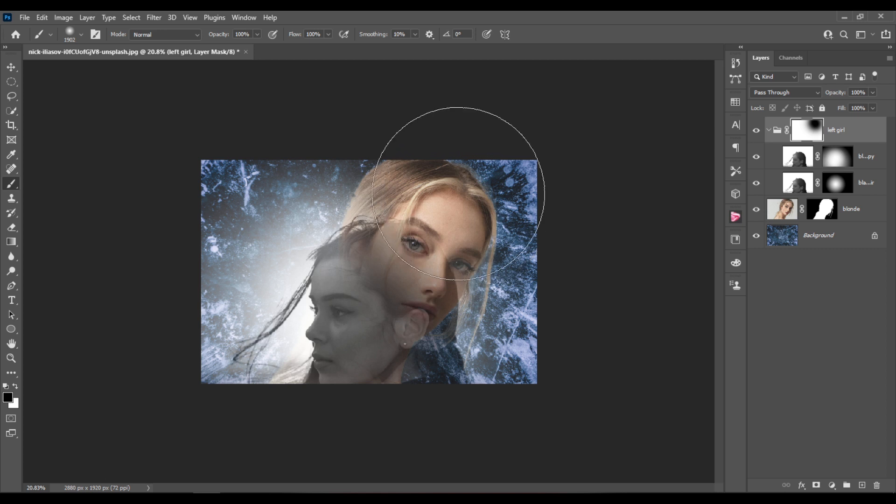
left_click(465, 201)
left_click(518, 299)
left_click(522, 348)
left_click(521, 352)
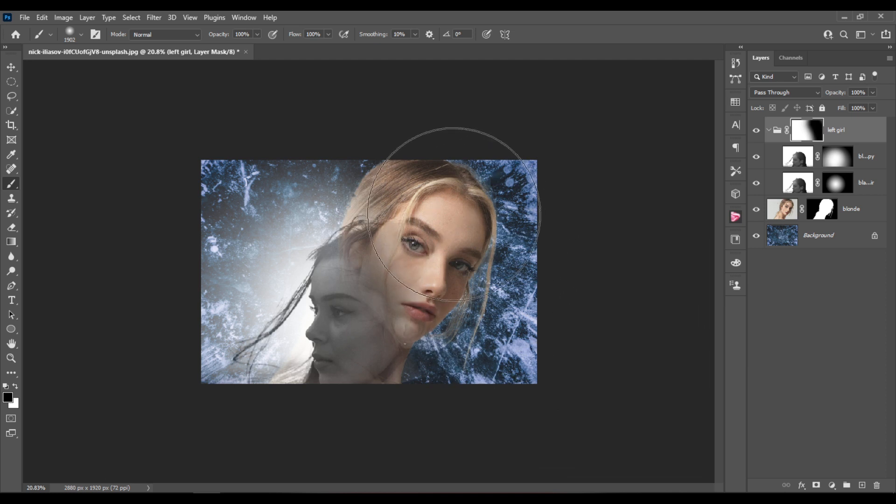
left_click(450, 212)
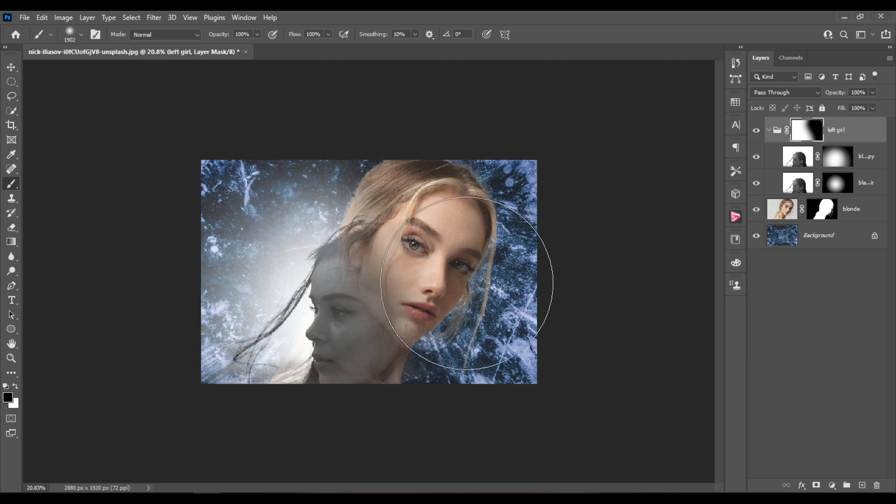
key("ctrl+minus")
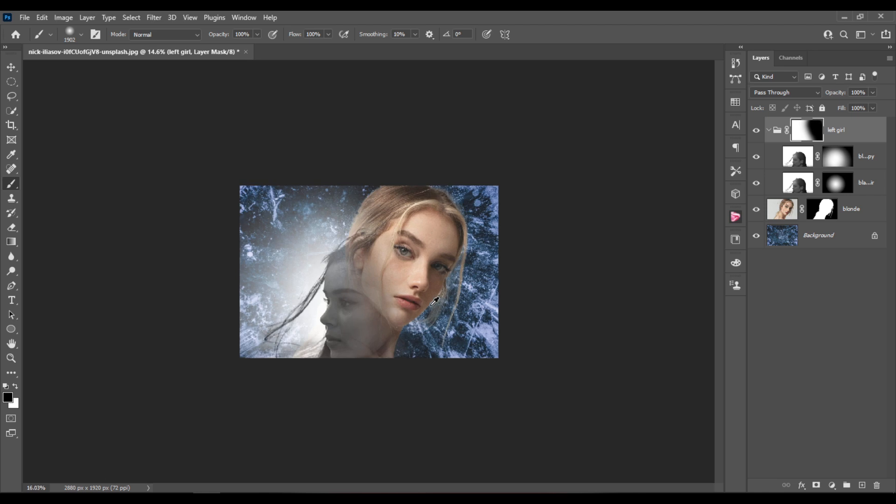
key("ctrl+plus")
key("ctrl+plus")
key("ctrl+minus")
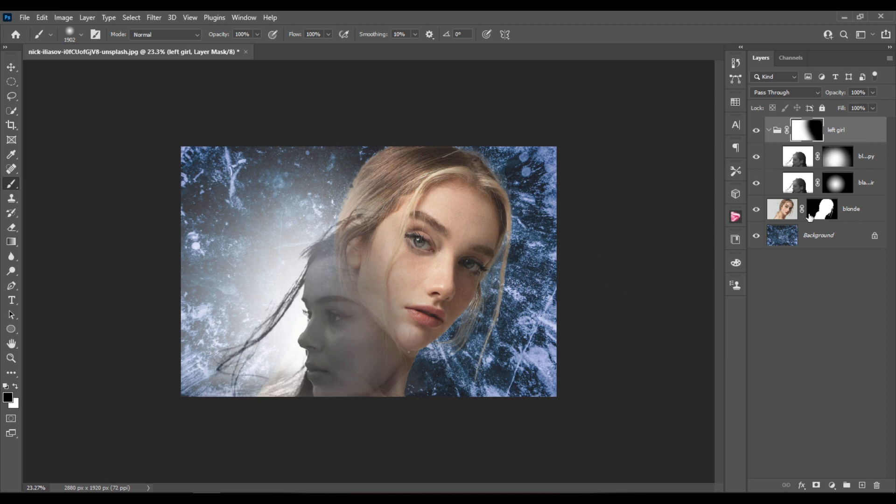
Apply the blonde layer's mask permanently and desaturate the blonde portrait
left_click(791, 212)
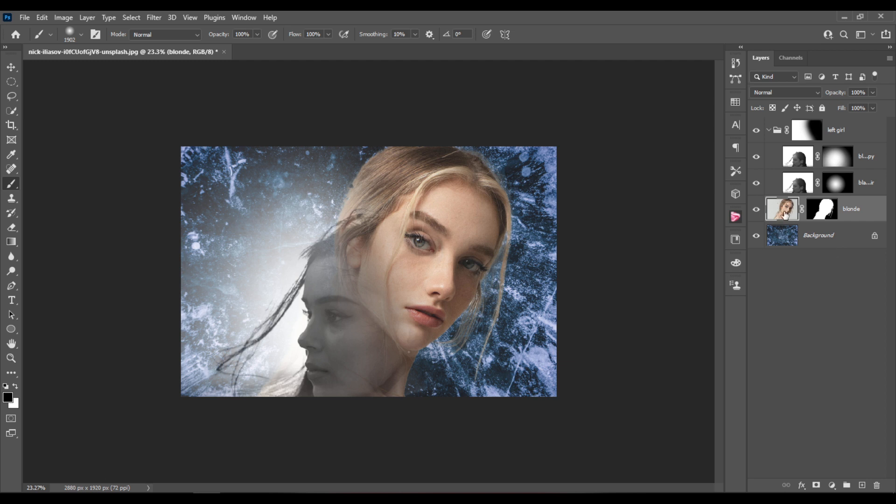
left_click(829, 212)
right_click(828, 211)
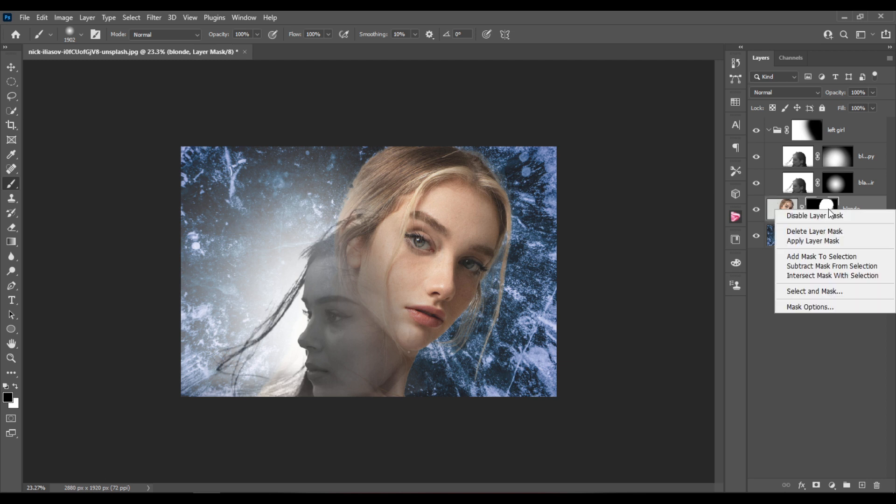
left_click(818, 241)
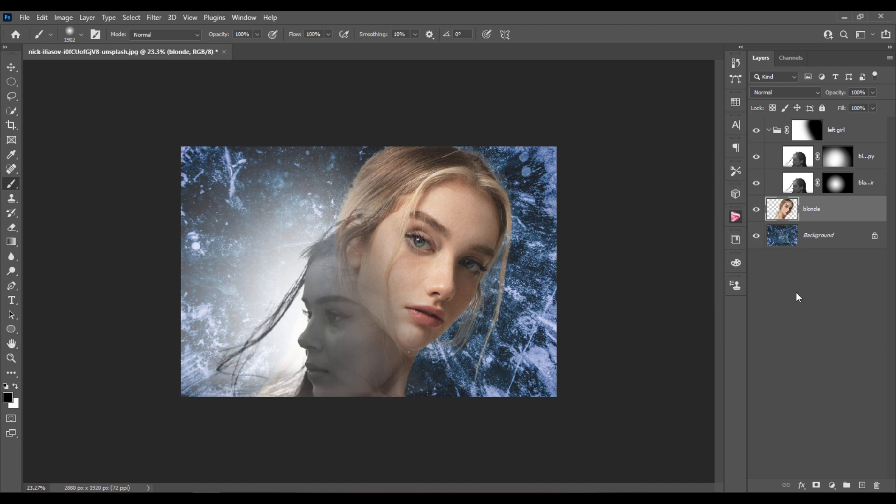
key("ctrl+shift+u")
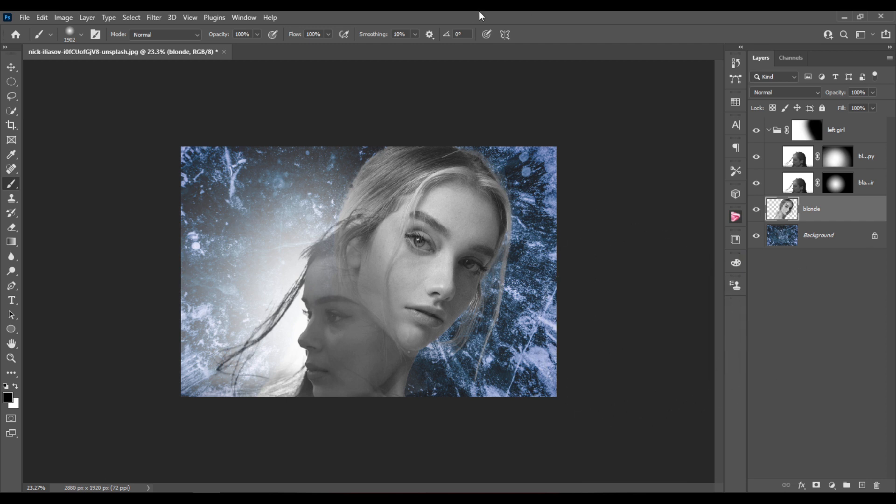
Create a new empty layer above the left girl group at the top of the layer stack
left_click(858, 136)
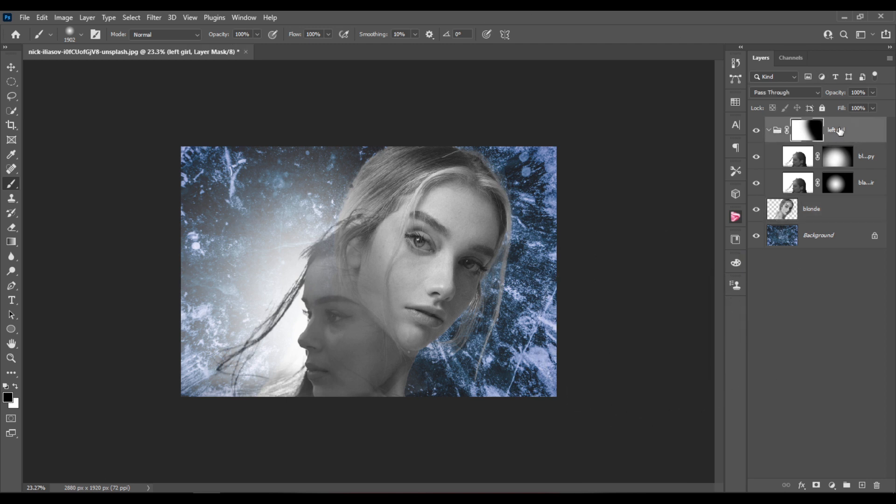
left_click(862, 485)
left_click_drag(861, 158, 837, 119)
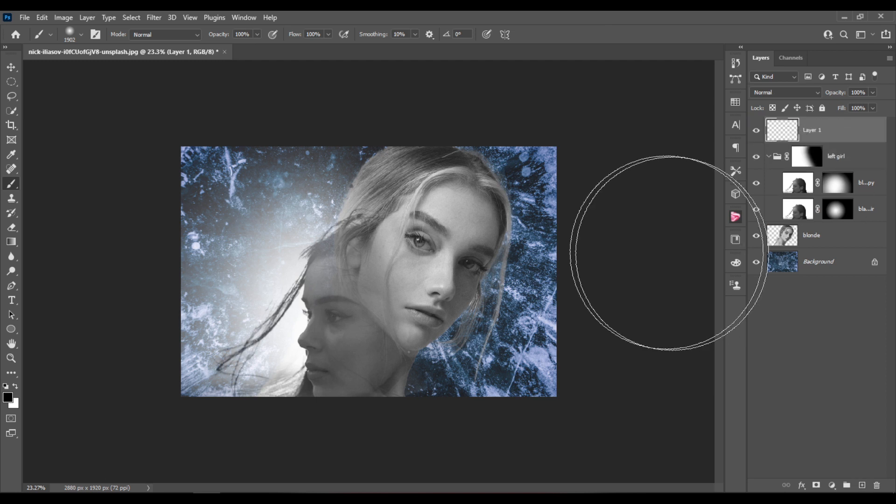
Set up the Gradient tool with a white foreground colour and the Foreground to Transparent preset
left_click(14, 241)
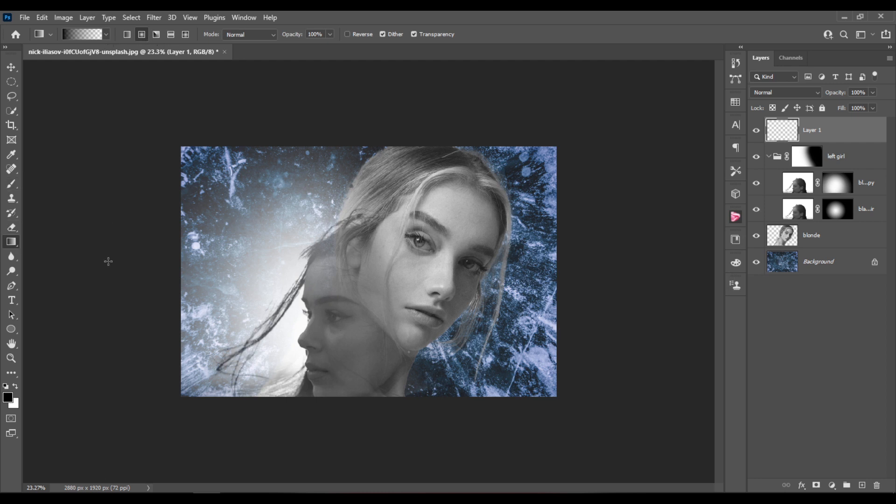
key("x")
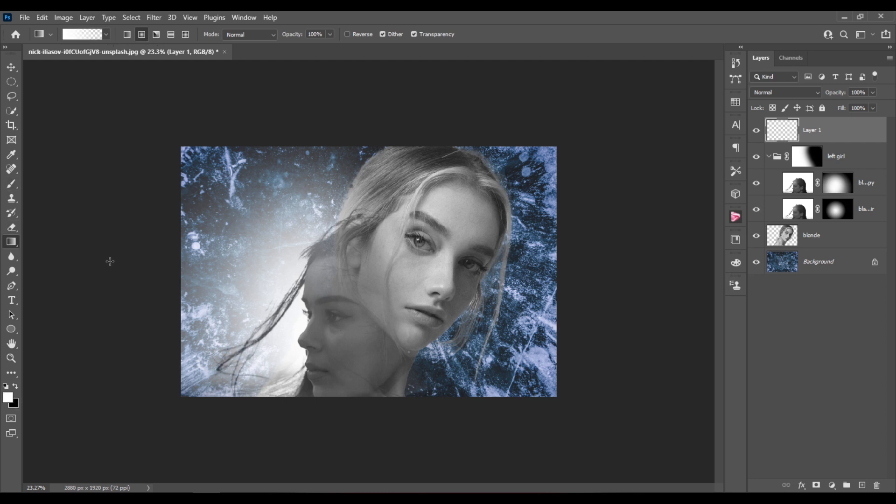
left_click(107, 37)
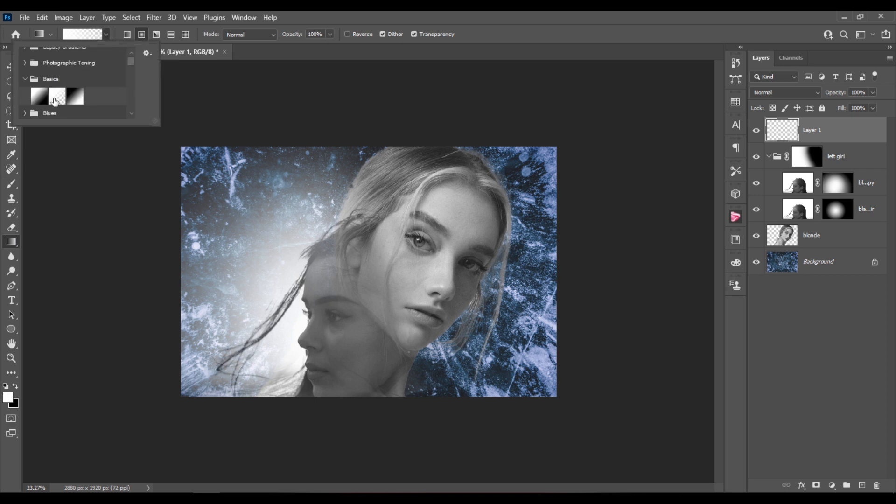
left_click(492, 12)
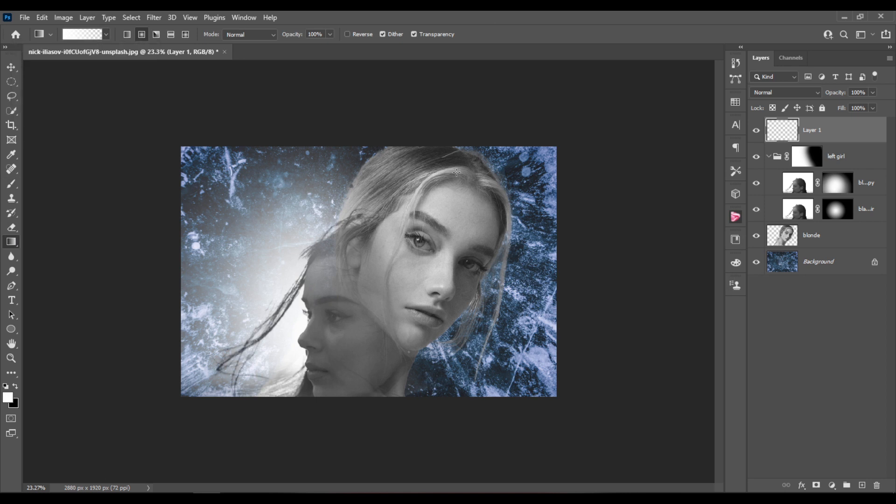
Set the new layer's blend mode to Overlay and rename the layer "light"
left_click(813, 90)
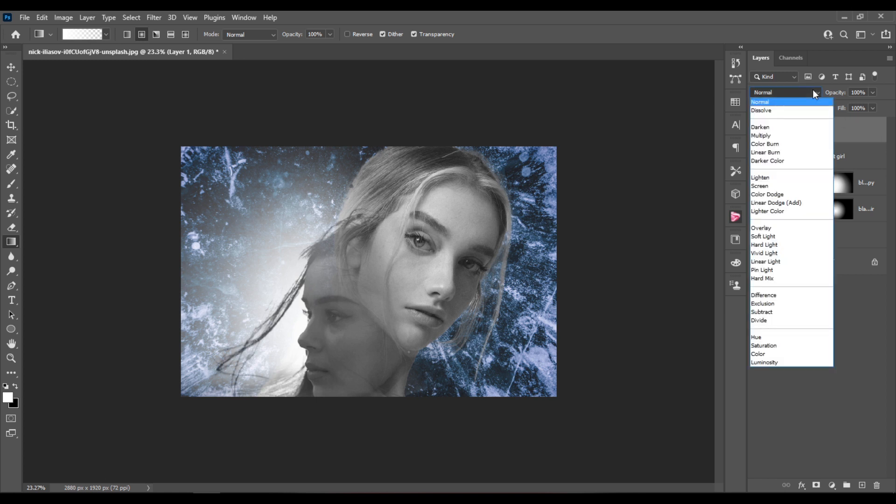
left_click(792, 234)
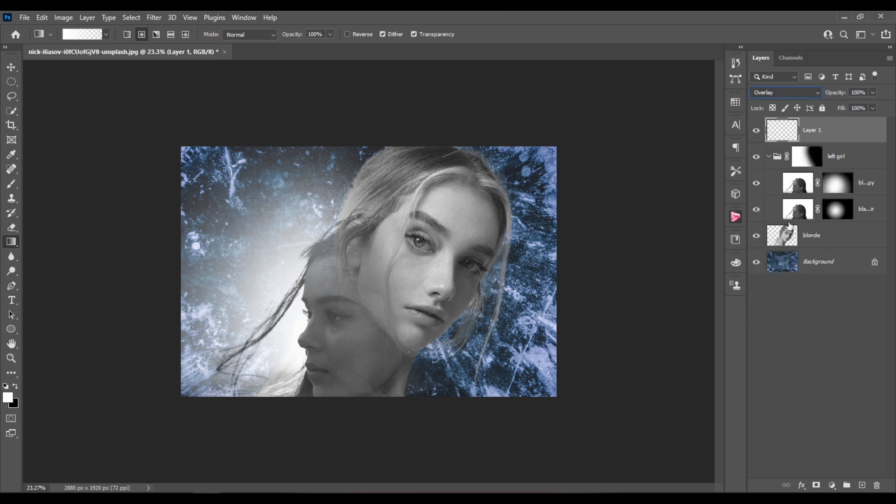
double_click(815, 130)
type("n")
key("ctrl+a")
key("super+space")
key("super+space")
key("super+space")
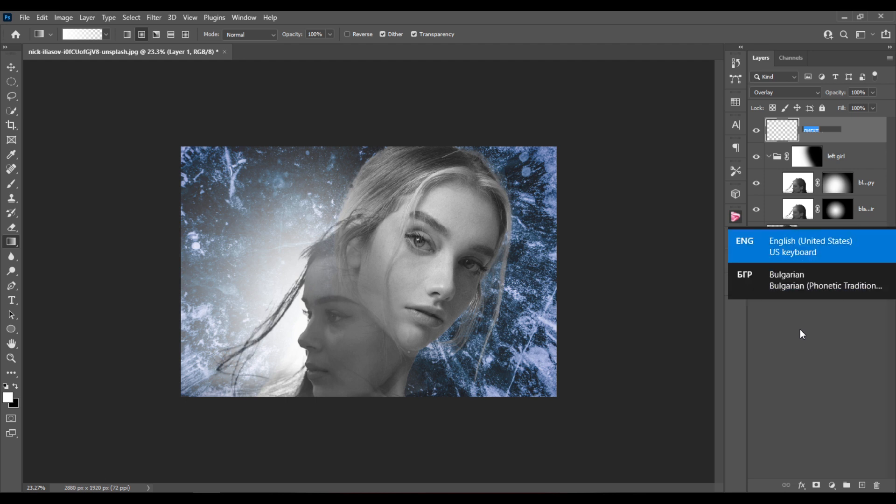
type("light")
key("Return")
Brighten the blonde's hair and face with a white radial gradient from the image's upper edge to chin level on the light layer
left_click_drag(384, 146, 379, 320)
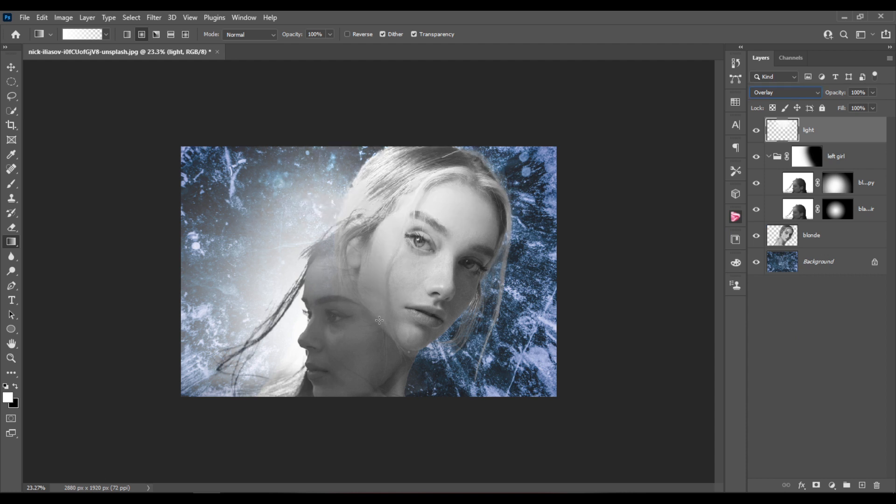
Add white radial gradients on the light layer over both women, the pale area behind the dark-haired profile and the lower-right texture
left_click_drag(381, 112, 396, 469)
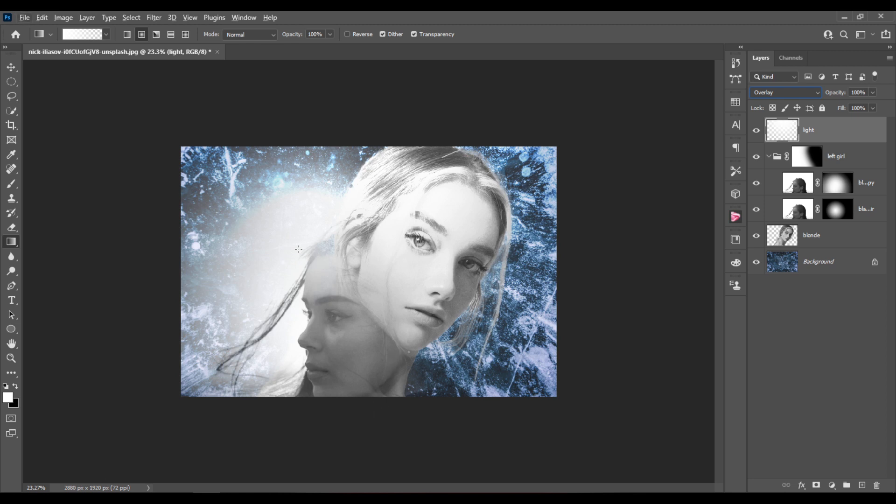
left_click_drag(299, 249, 423, 381)
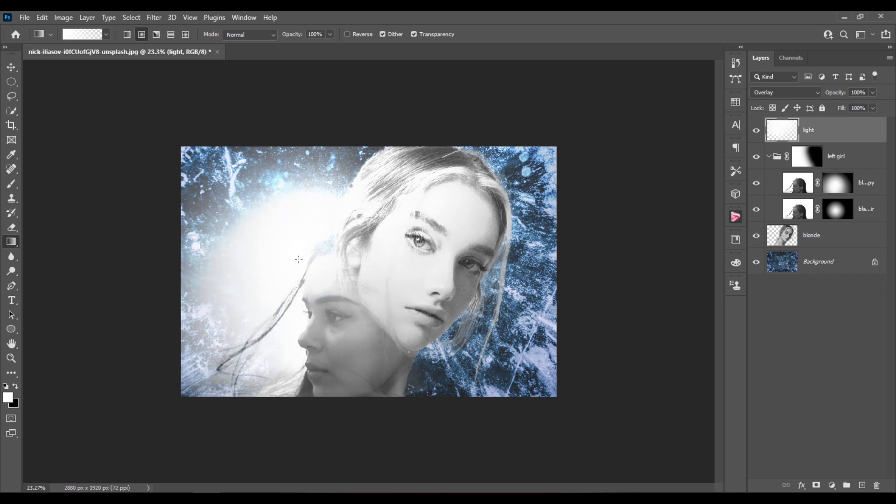
left_click_drag(273, 239, 178, 65)
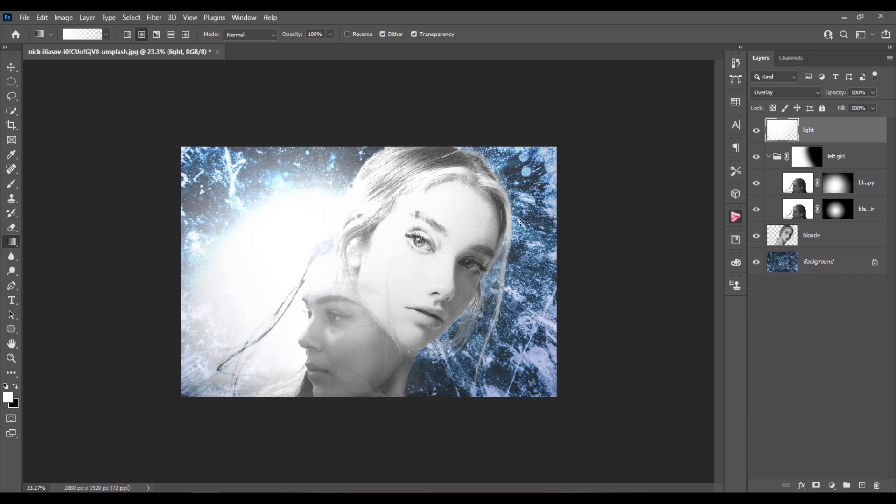
left_click_drag(510, 355, 595, 426)
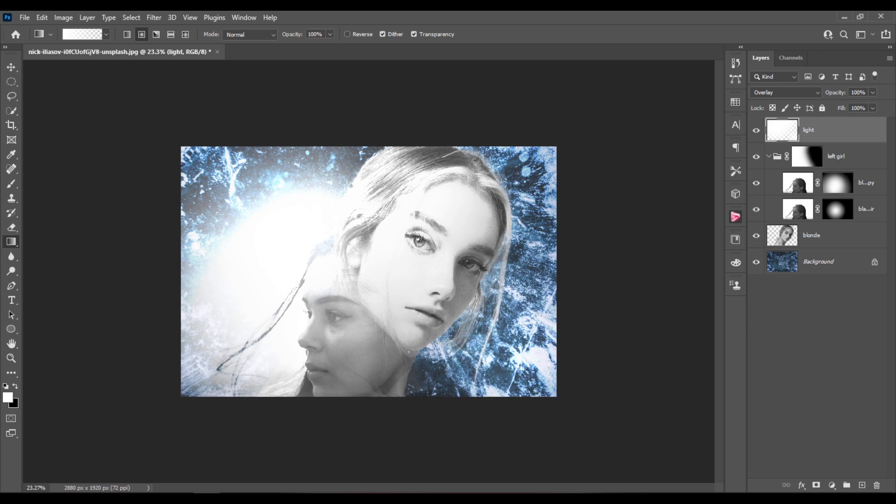
left_click_drag(460, 326, 541, 367)
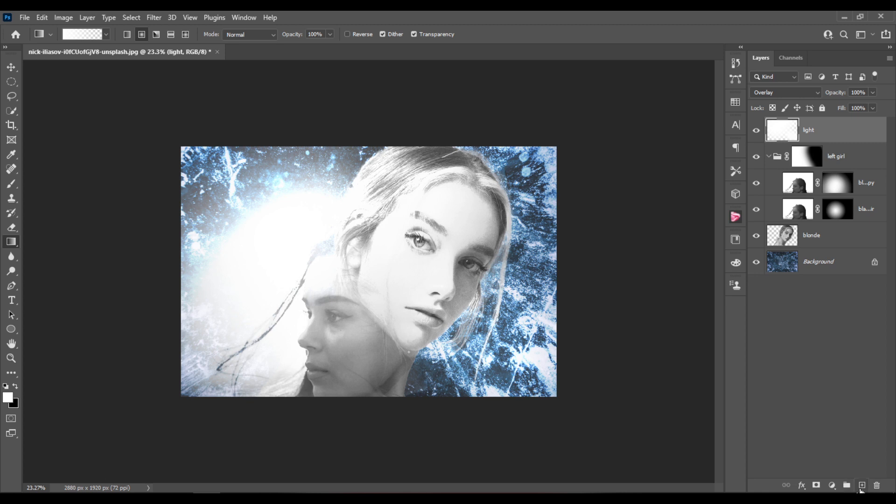
Add a Gradient Map adjustment layer above the light layer
left_click(833, 487)
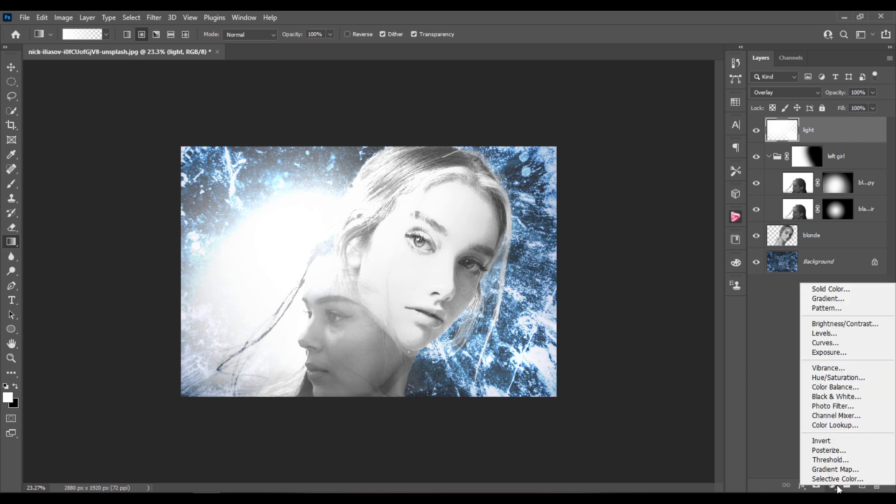
left_click(865, 469)
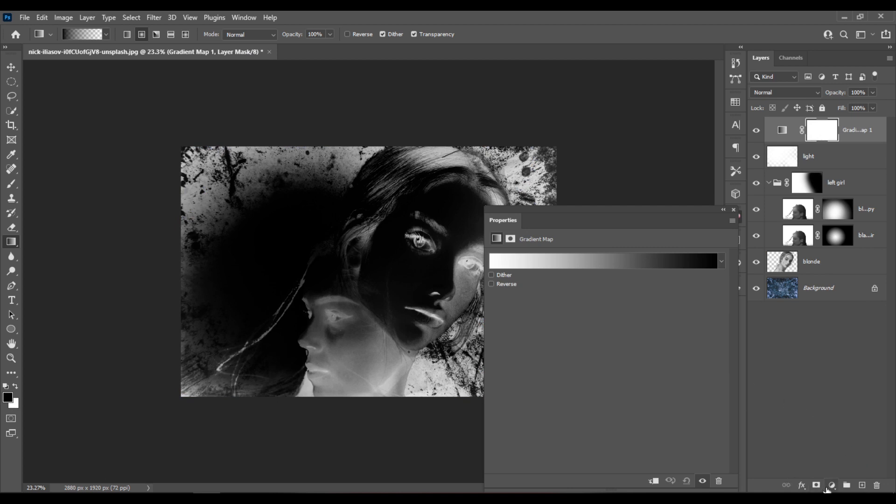
left_click(655, 268)
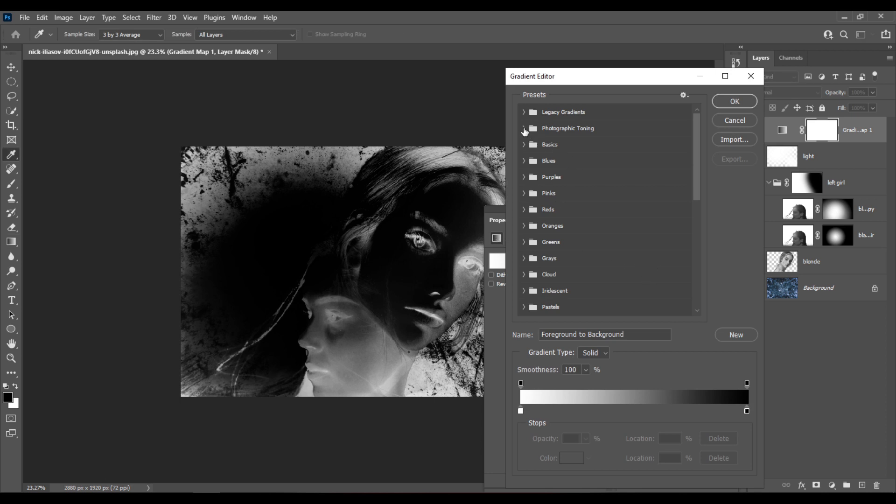
left_click(524, 128)
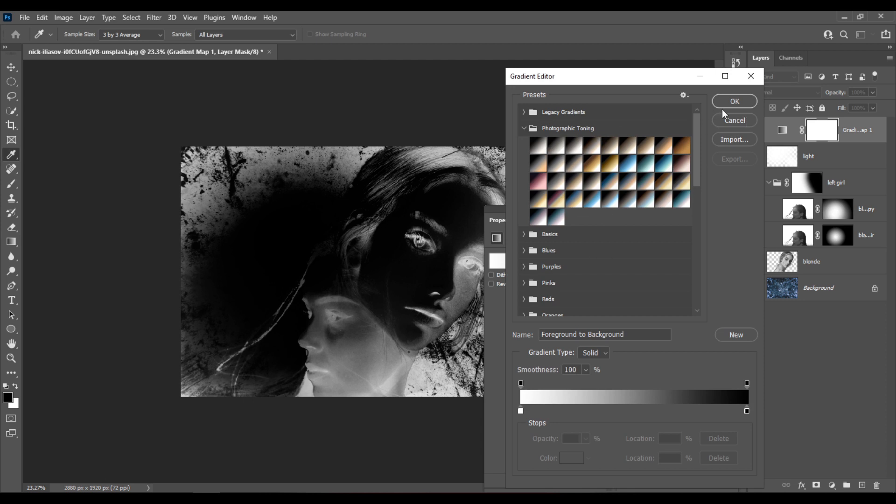
left_click(744, 118)
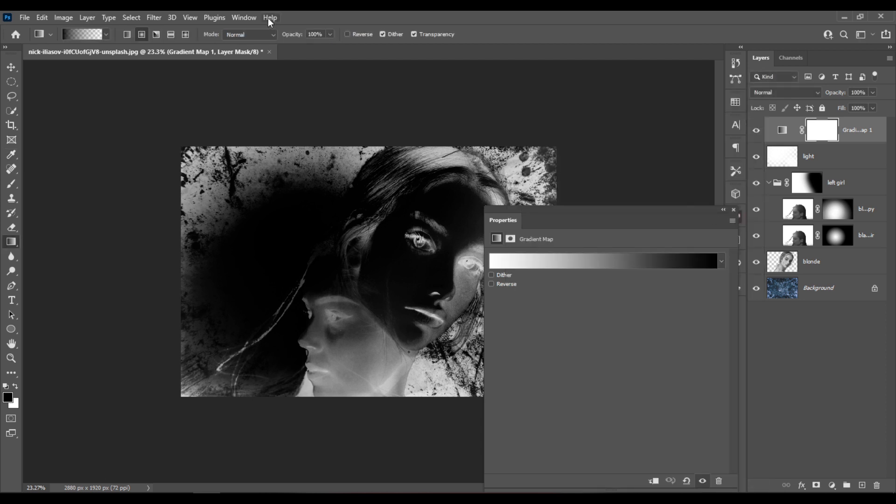
Examine the gradient library's options for loading Legacy Gradients, and close the library and the Gradient Map properties
left_click(244, 17)
left_click(280, 205)
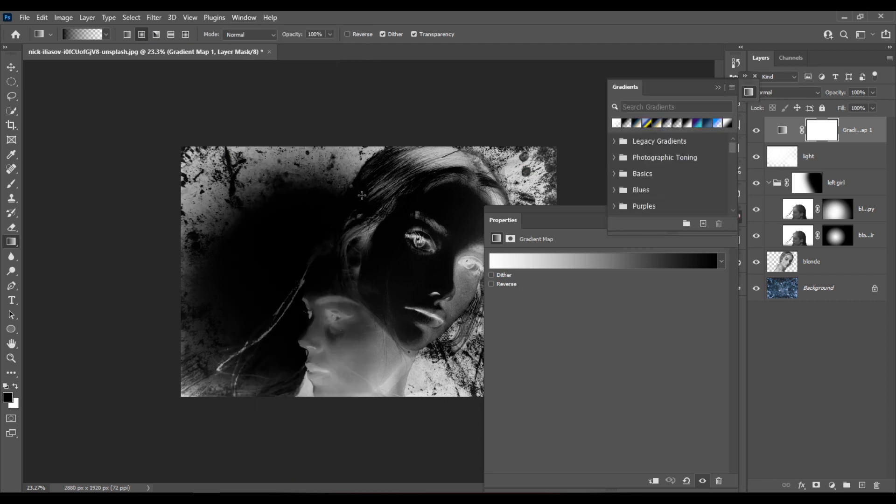
left_click(731, 87)
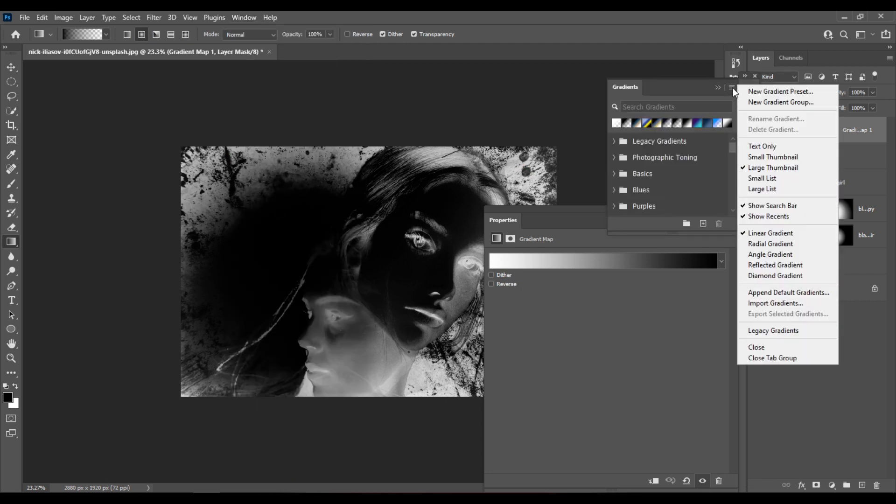
left_click(732, 87)
left_click_drag(731, 85, 632, 75)
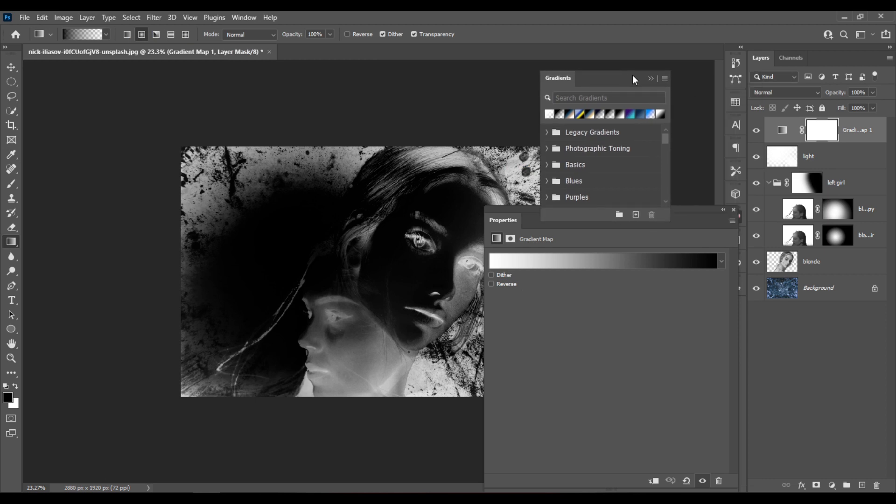
left_click(665, 78)
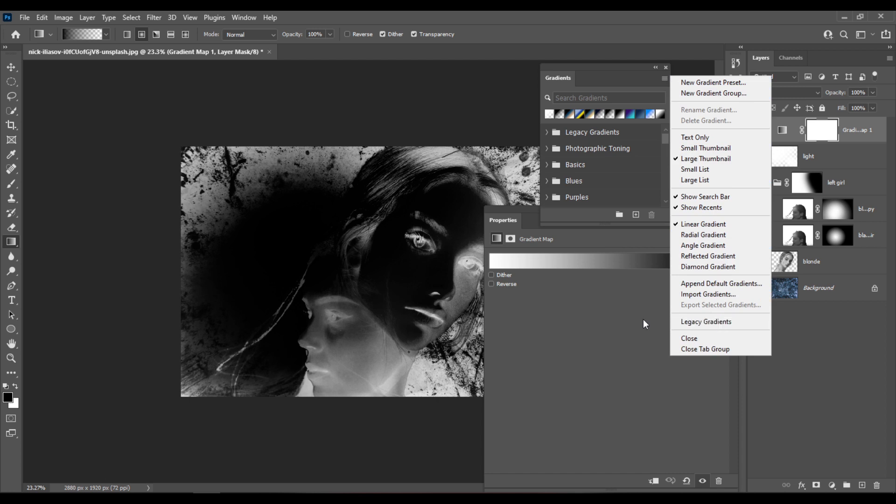
left_click(626, 321)
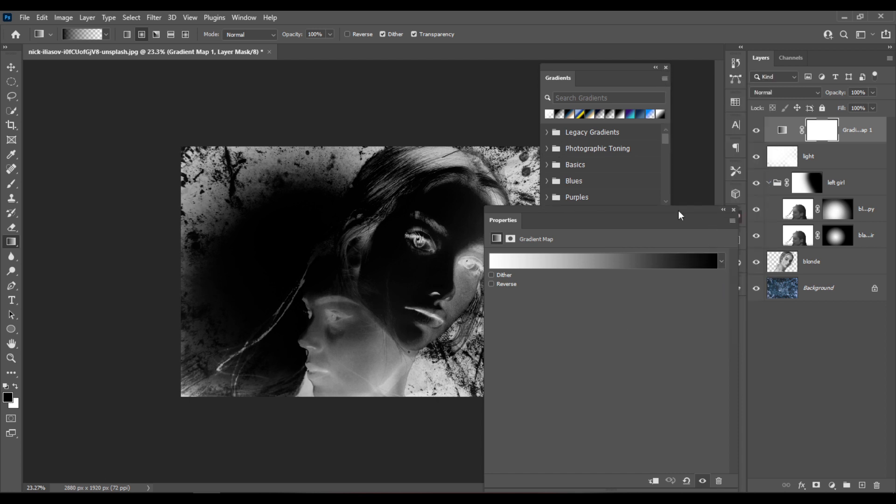
left_click(733, 211)
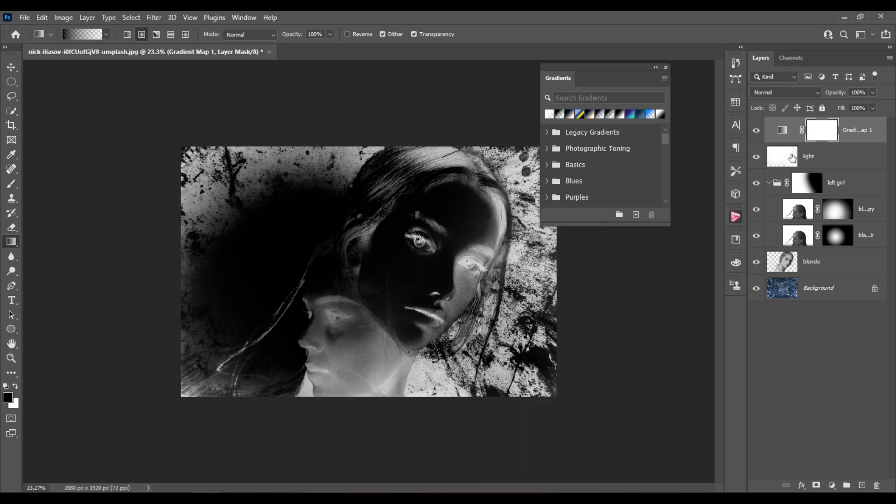
left_click(666, 68)
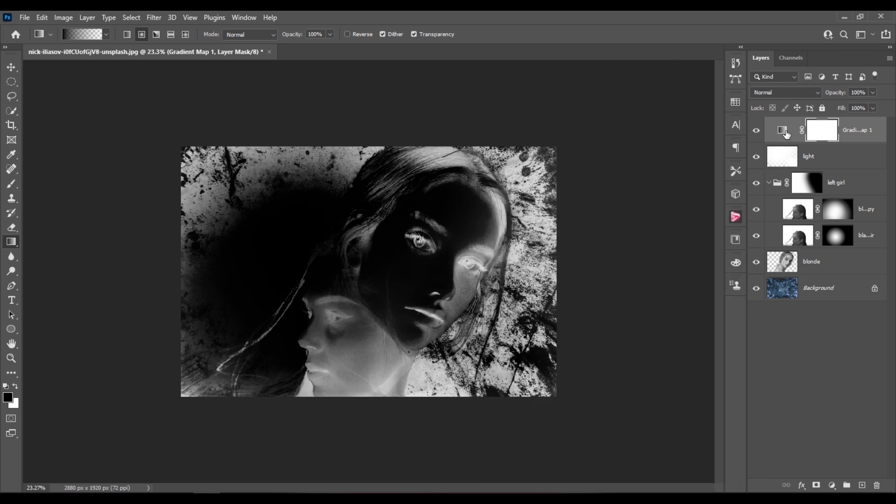
Open the Gradient Map's gradient for editing and look through the preset groups, including Legacy Default Gradients, for the toning presets
left_click(782, 131)
double_click(782, 131)
left_click(653, 265)
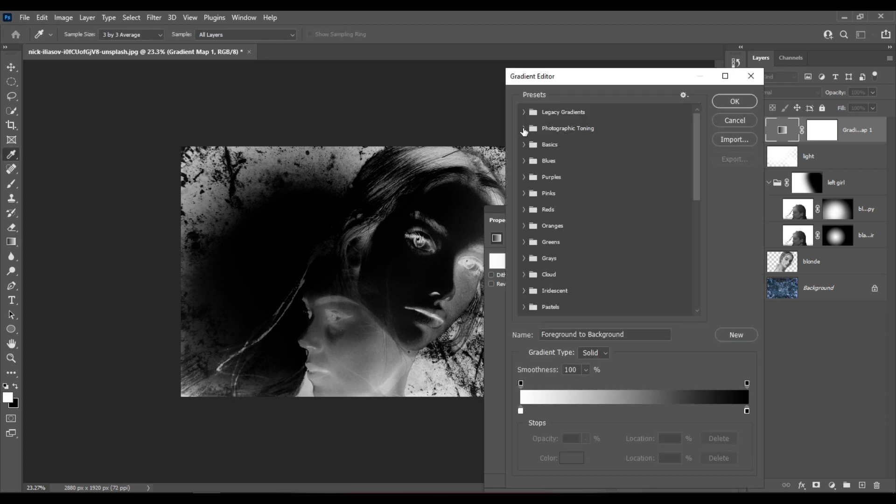
left_click(524, 114)
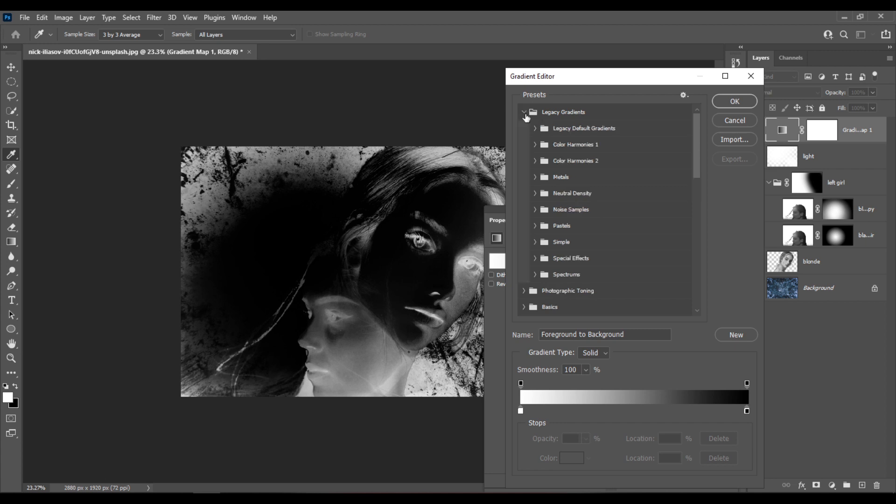
scroll(552, 156, "down", 2)
scroll(552, 157, "up", 2)
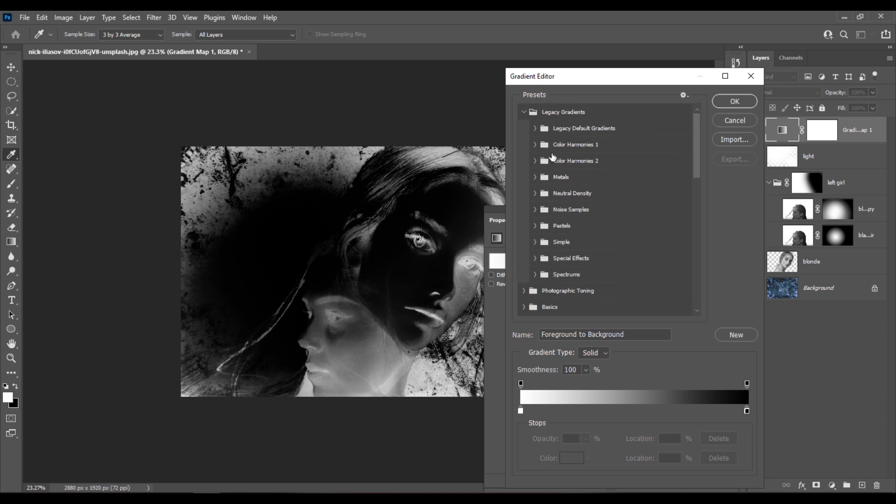
left_click(535, 129)
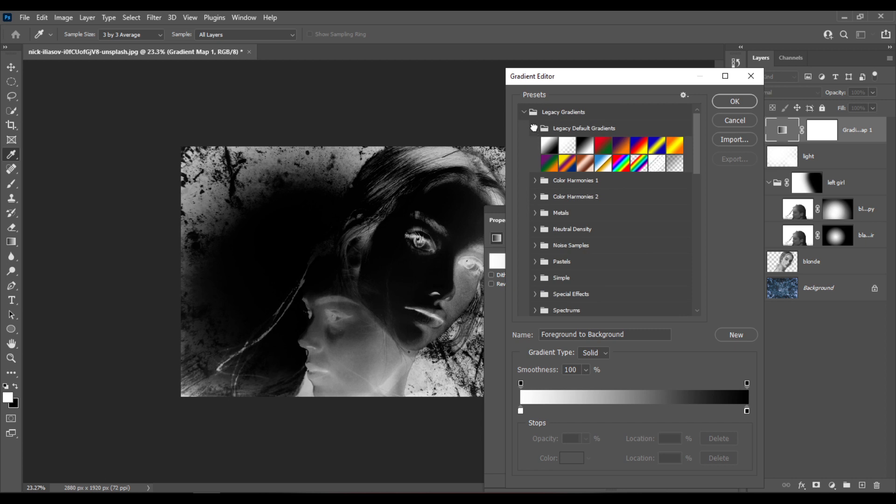
left_click(535, 129)
scroll(545, 162, "down", 5)
scroll(522, 212, "up", 3)
scroll(522, 219, "down", 3)
scroll(522, 228, "down", 3)
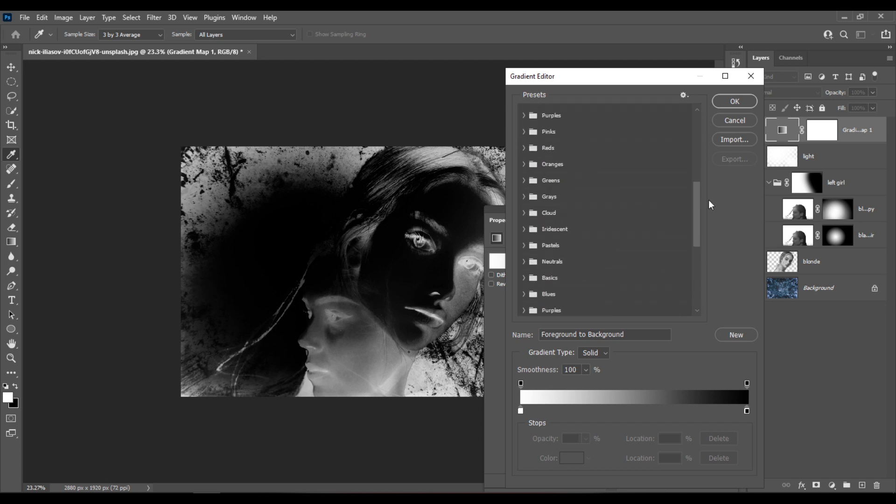
left_click_drag(694, 216, 701, 295)
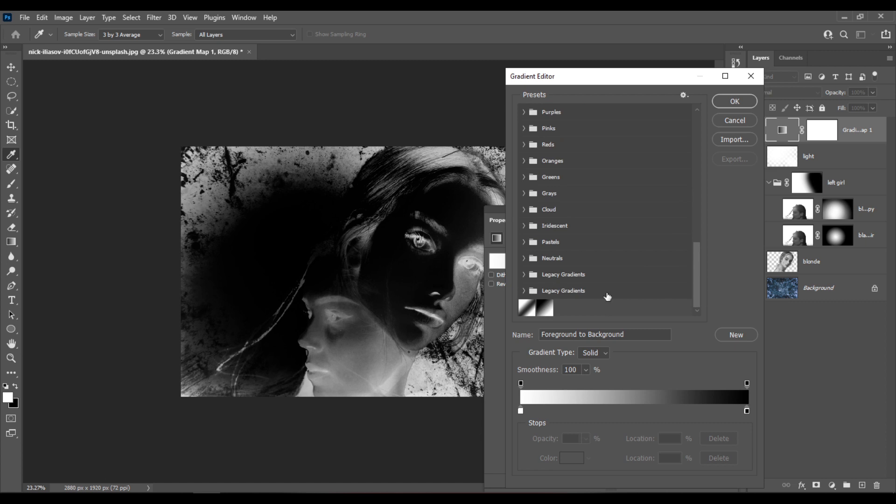
Apply the Sepia-Cyan preset from the Photographic Toning group of Legacy Gradients to the Gradient Map, and close its properties
left_click(523, 275)
scroll(600, 261, "down", 5)
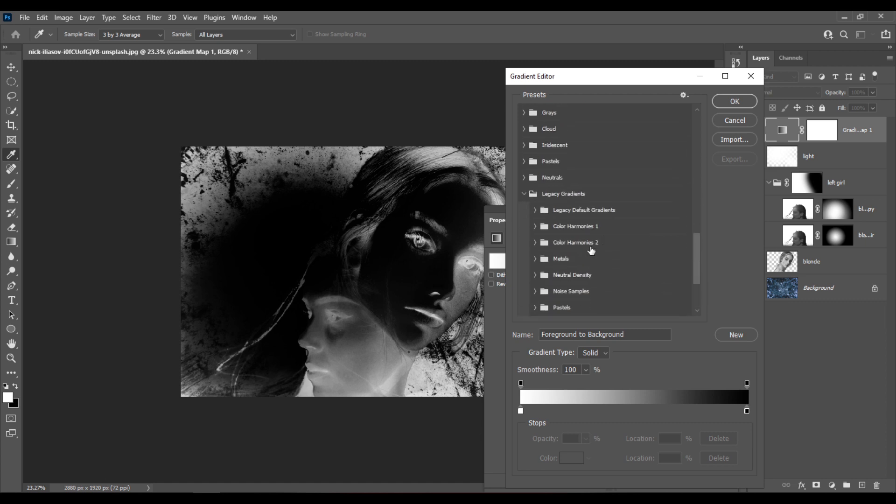
scroll(540, 230, "up", 1)
scroll(539, 232, "down", 3)
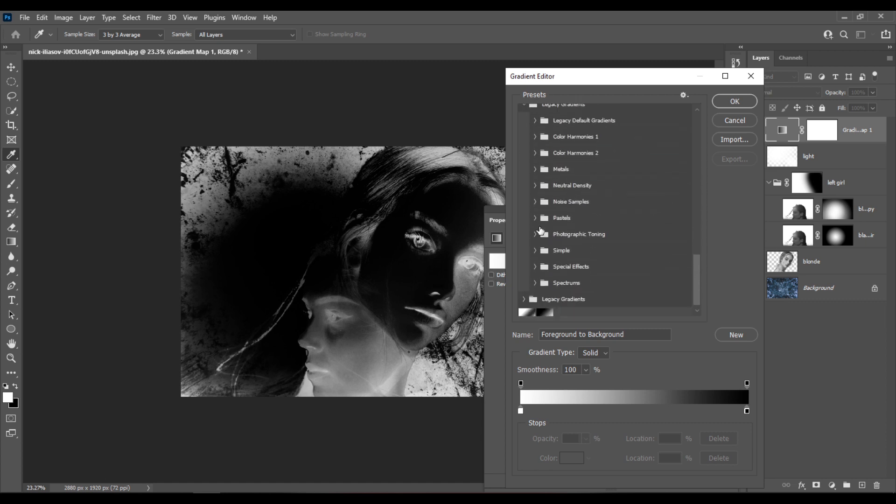
scroll(533, 234, "up", 2)
scroll(531, 187, "down", 1)
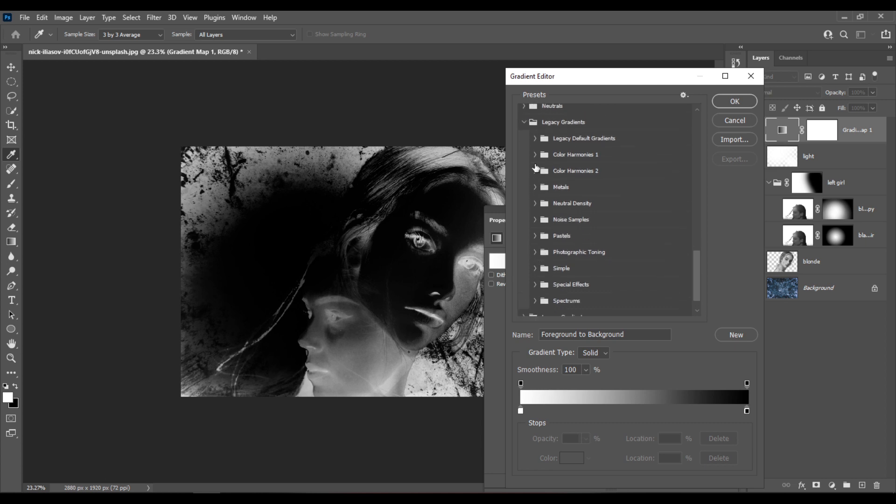
scroll(552, 243, "down", 1)
scroll(546, 240, "down", 1)
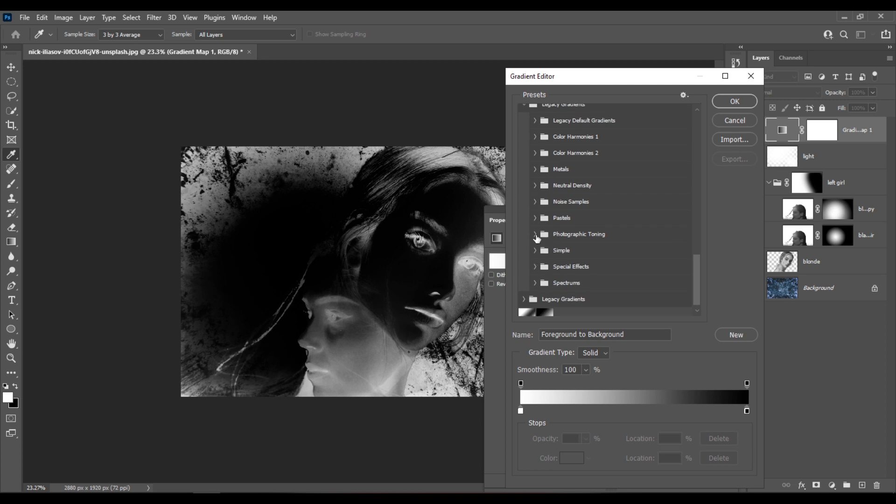
left_click(537, 237)
scroll(564, 240, "down", 4)
scroll(576, 240, "down", 1)
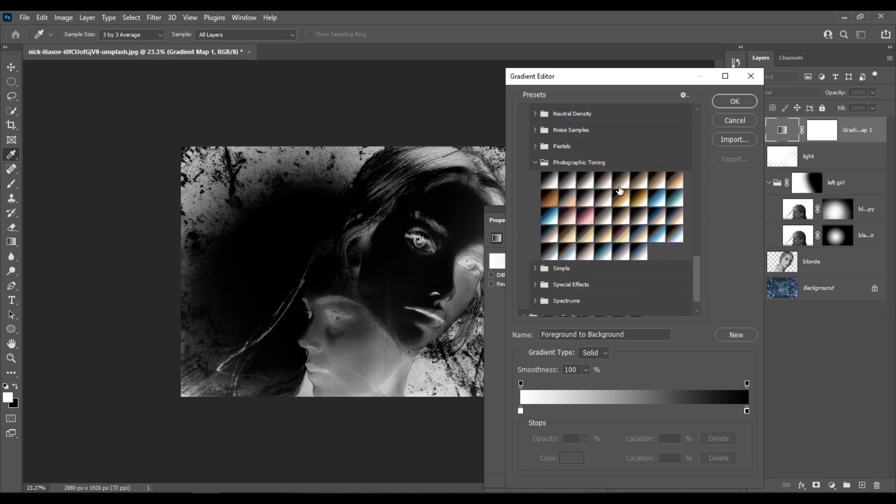
left_click(657, 214)
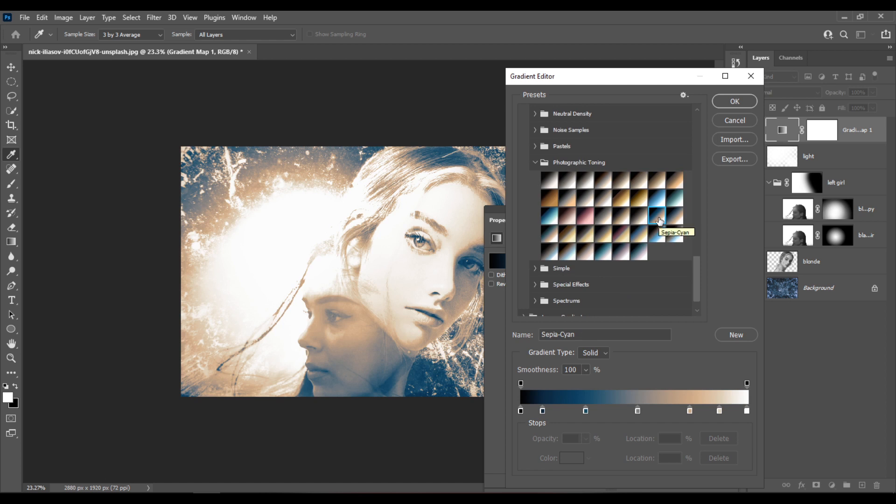
left_click(737, 101)
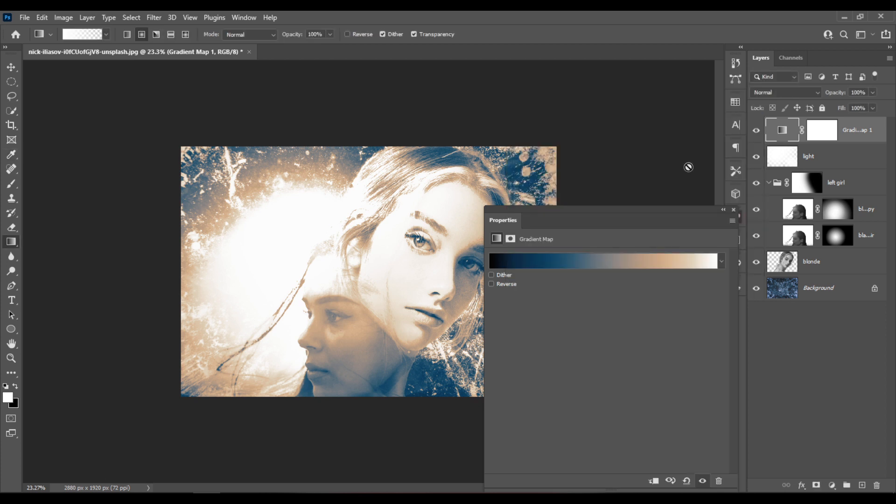
left_click(733, 210)
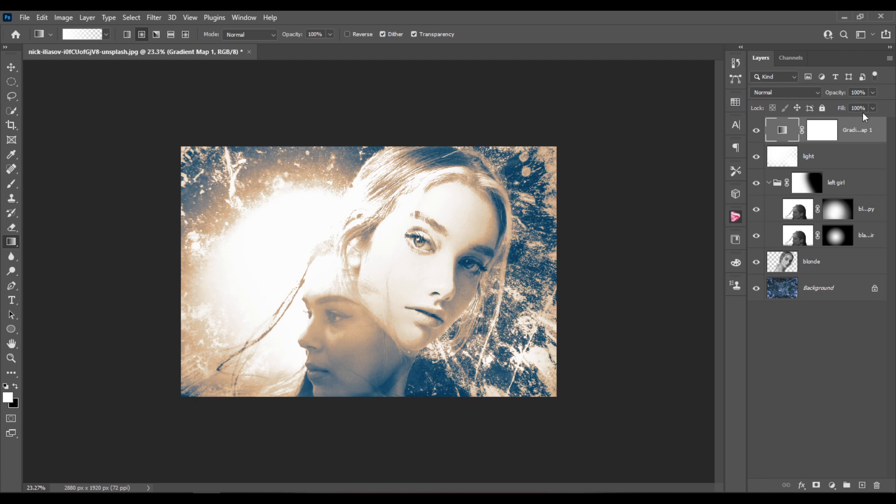
Set the Gradient Map layer's blend mode to Overlay
left_click(812, 91)
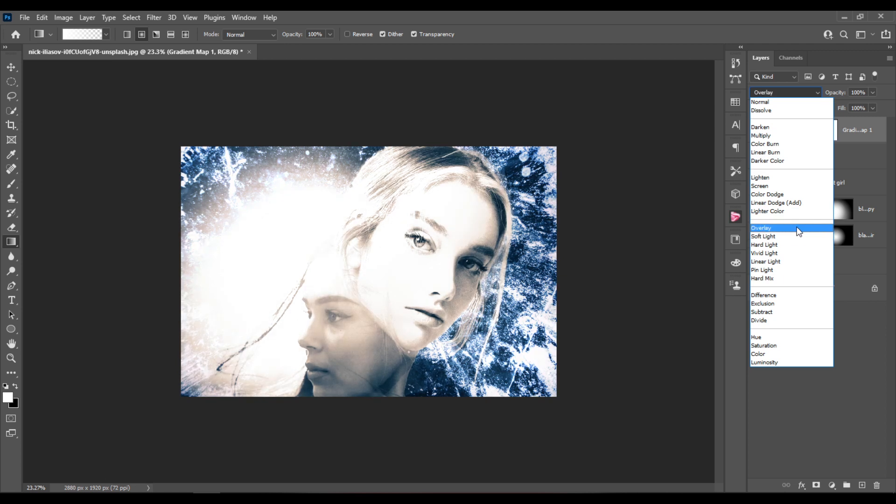
left_click(798, 231)
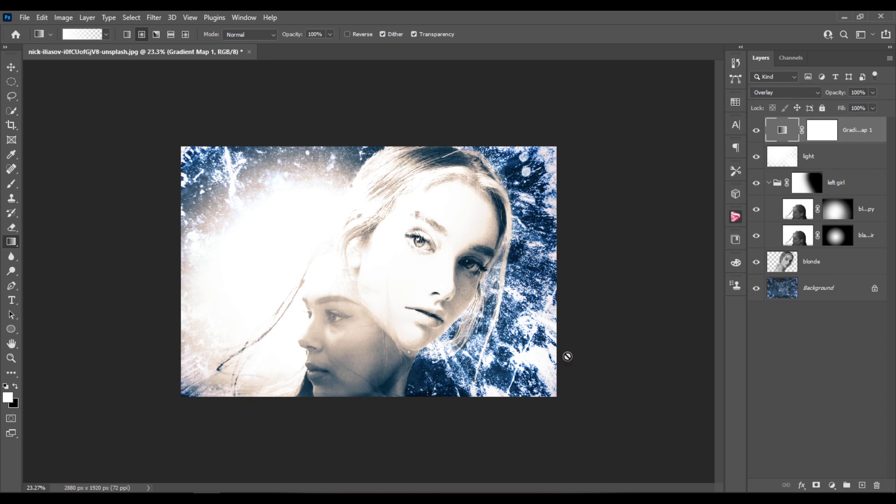
Try adjusting the Gradient Map layer's opacity and a fill of 63%, and return both to 100%
left_click(872, 91)
left_click_drag(862, 105, 883, 105)
left_click(872, 108)
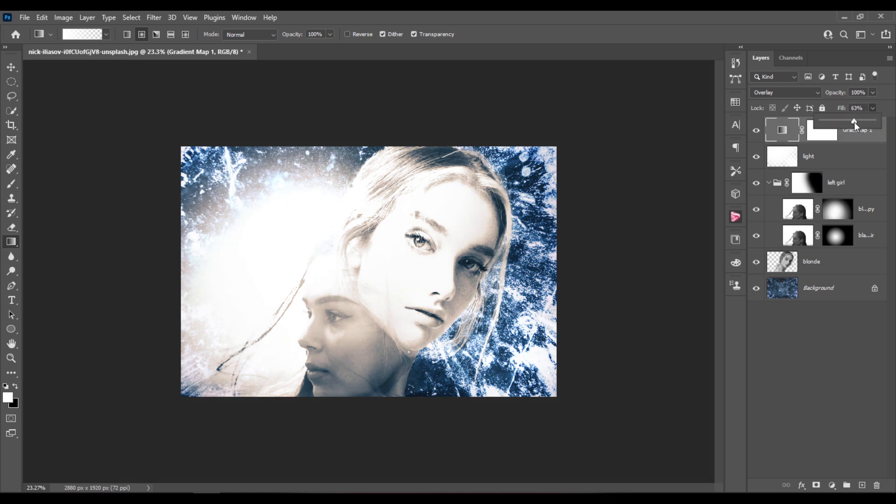
left_click_drag(854, 122, 893, 123)
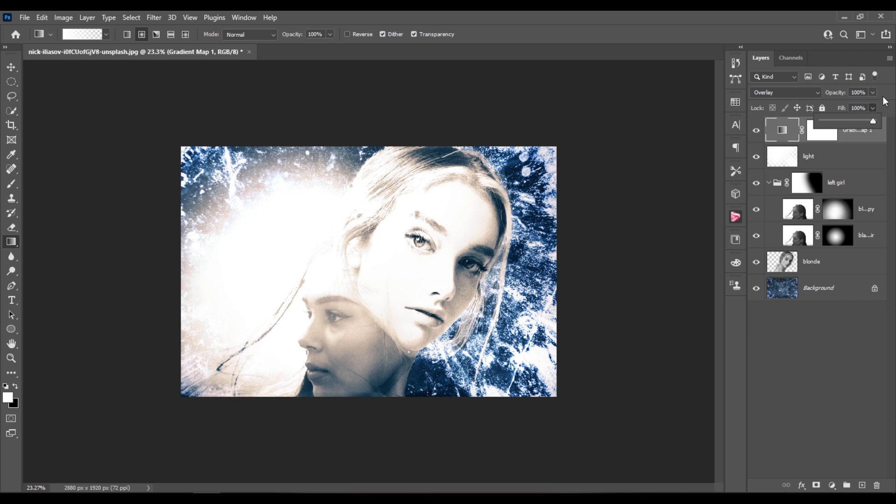
Duplicate the left girl group and the blonde layer together, and put the two copies into a new group
left_click(874, 108)
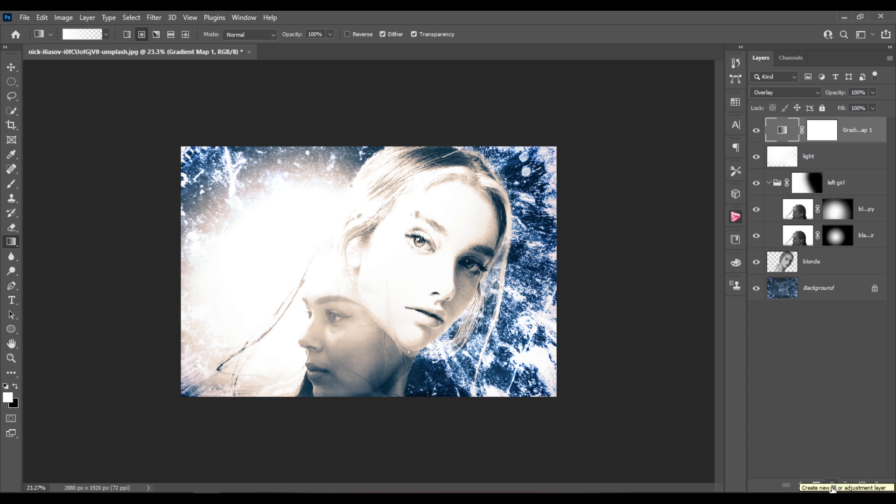
left_click(768, 183)
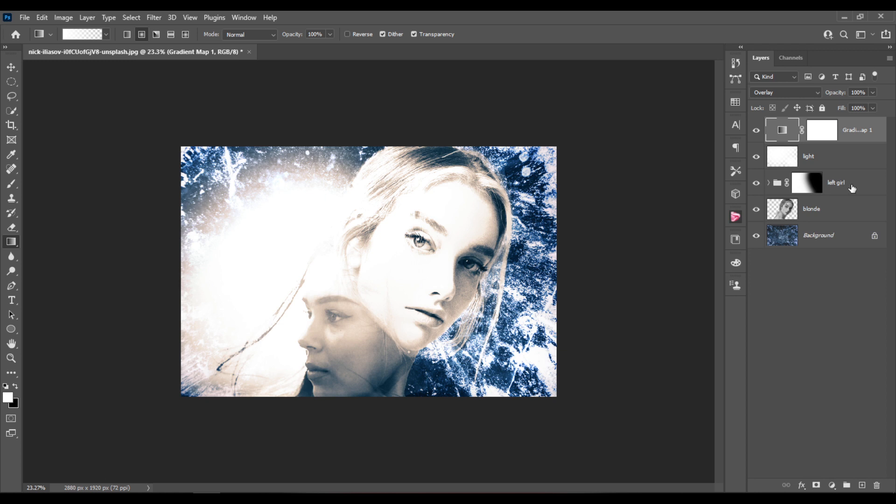
left_click(850, 188)
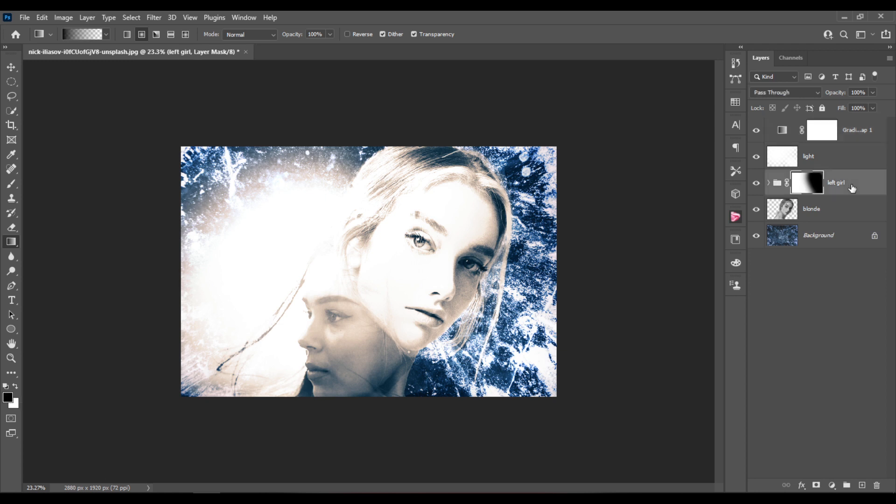
left_click(836, 216, "shift")
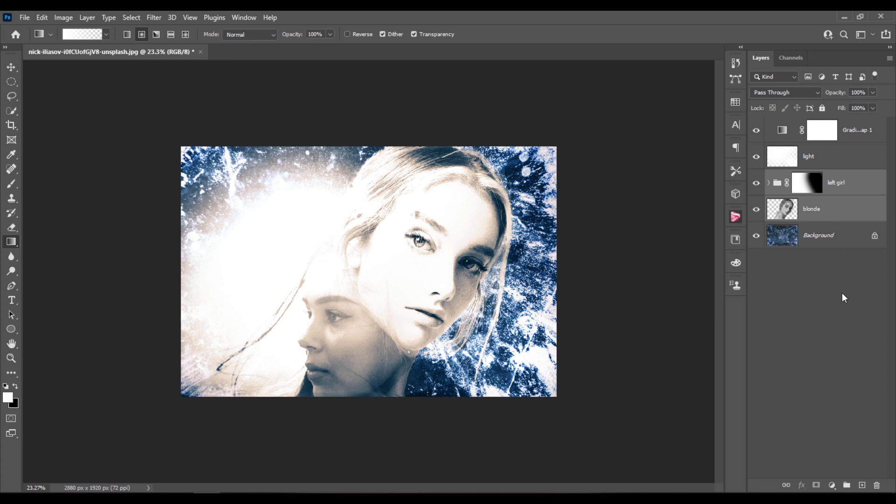
key("ctrl+j")
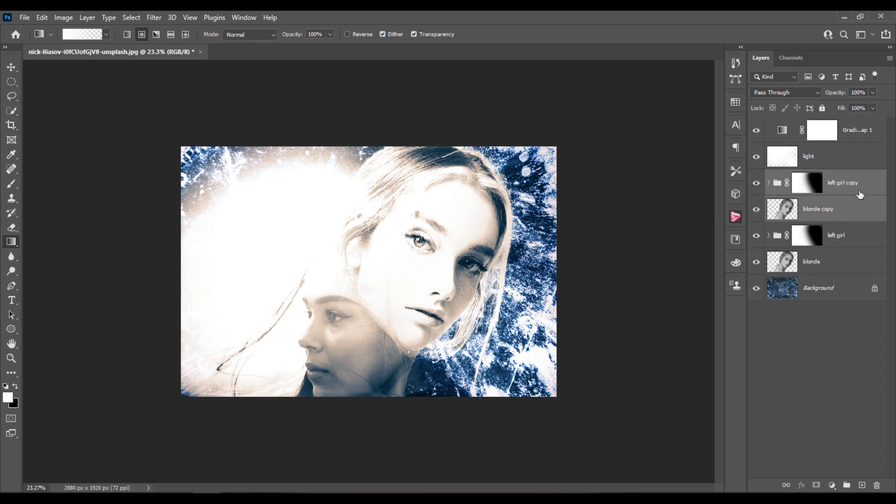
key("ctrl+g")
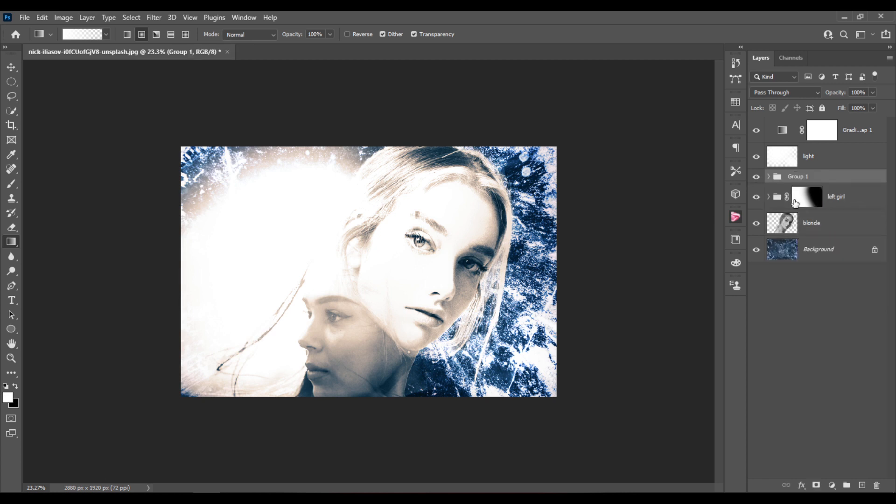
Compare the image with the new group of copies hidden and shown, and set that group's blend mode to Overlay
left_click(756, 177)
left_click(757, 177)
left_click(756, 177)
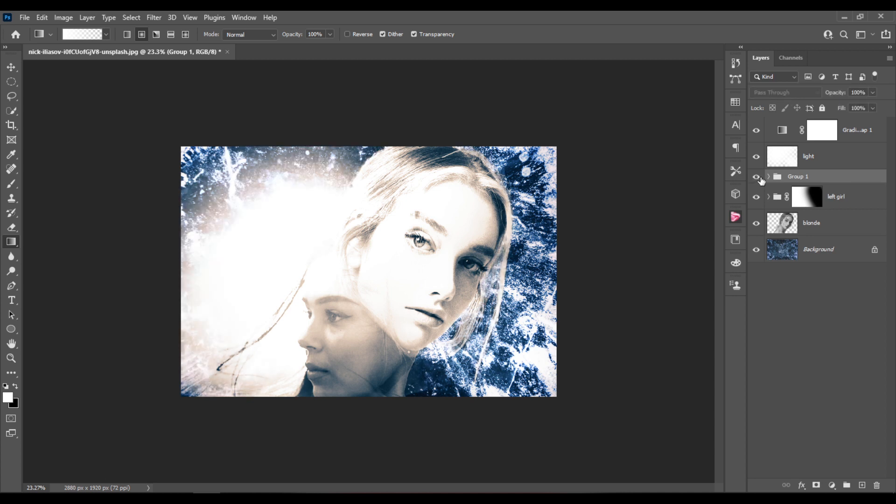
left_click(757, 178)
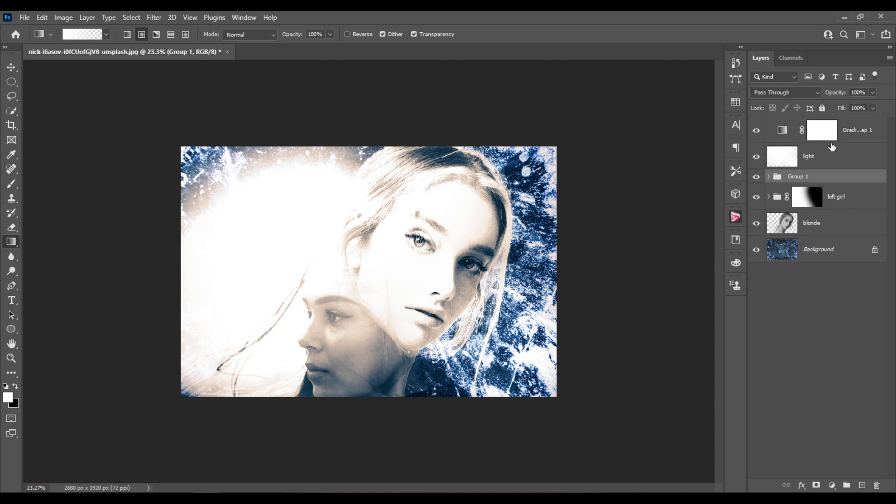
left_click(805, 94)
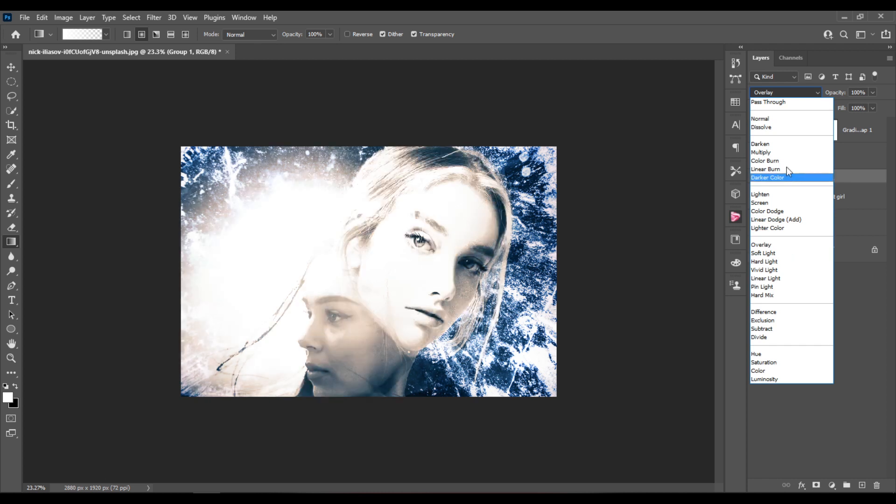
left_click(789, 247)
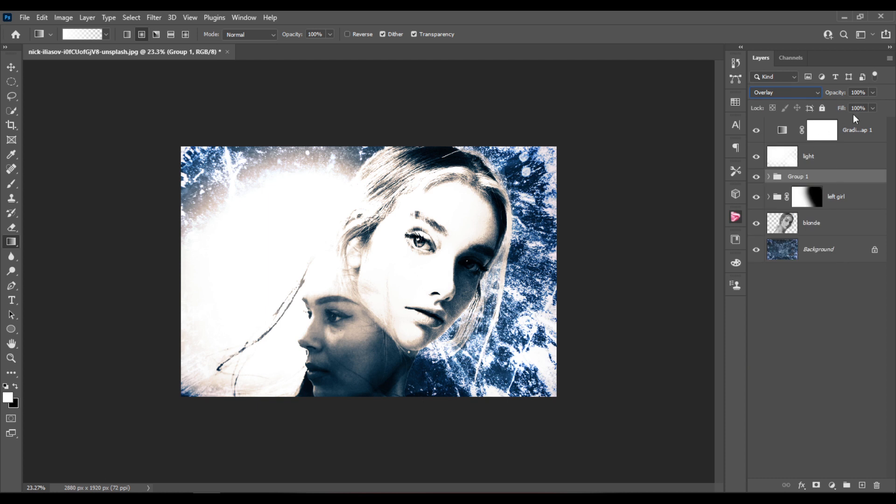
Lower the opacity of the Overlay group of portrait copies to 70%
left_click(872, 93)
left_click(853, 105)
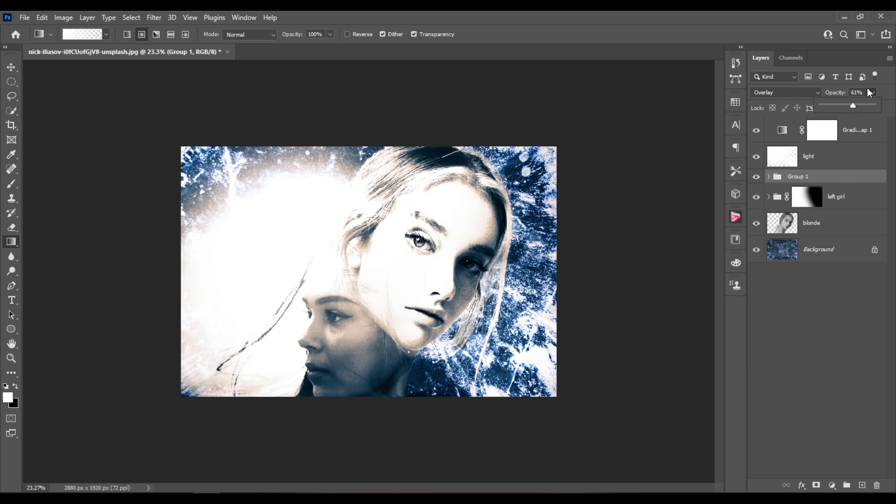
left_click(868, 91)
type("70")
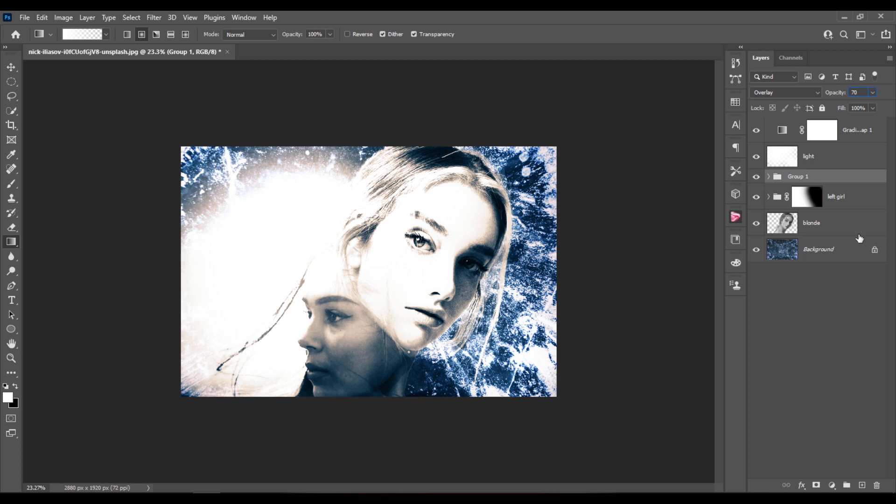
left_click(860, 275)
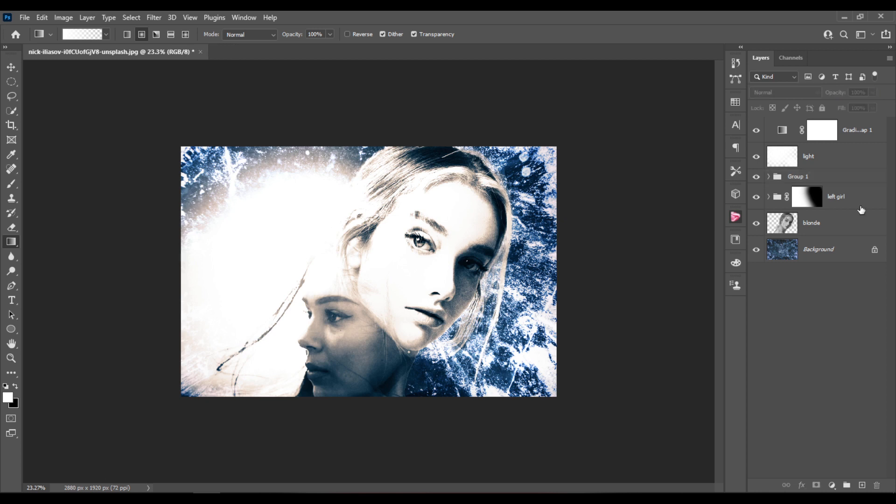
Add a Photo Filter adjustment layer above the Gradient Map, using Warming Filter (85) with a density of 44%
left_click(867, 140)
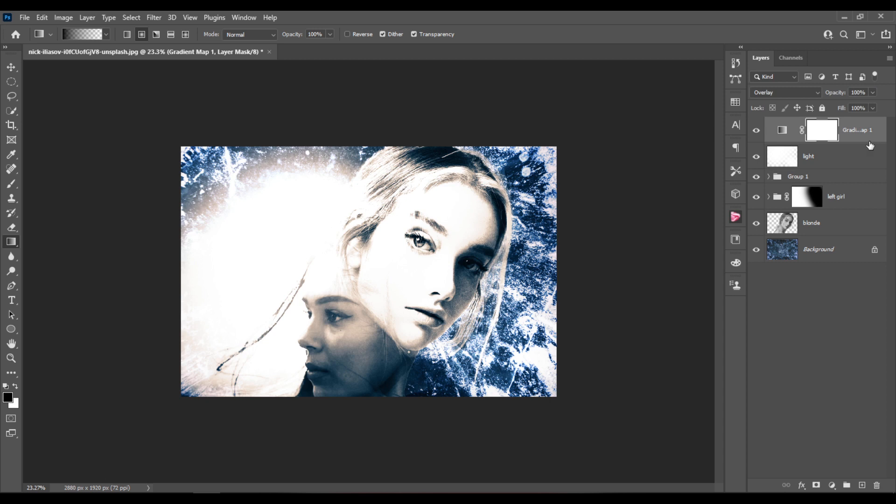
left_click(831, 485)
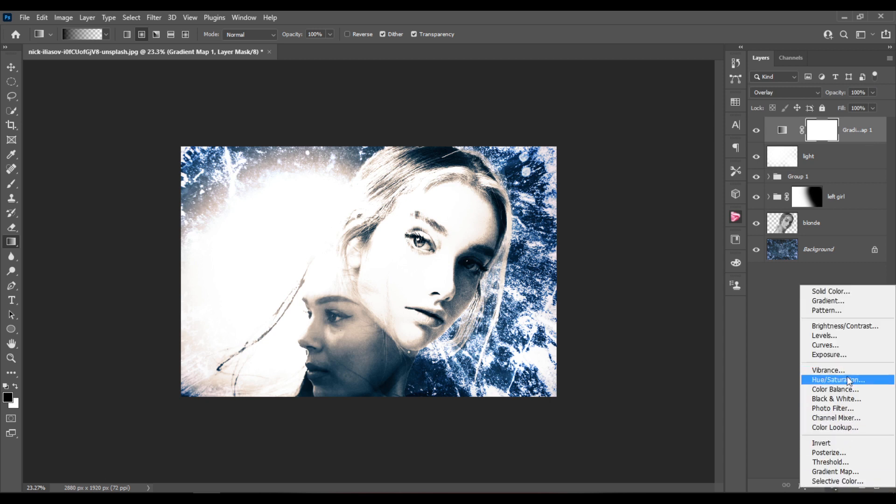
left_click(856, 408)
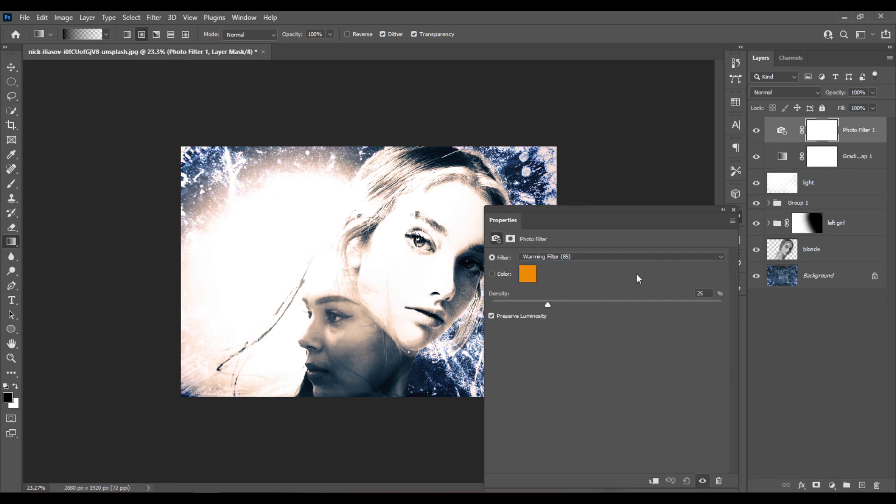
left_click(594, 303)
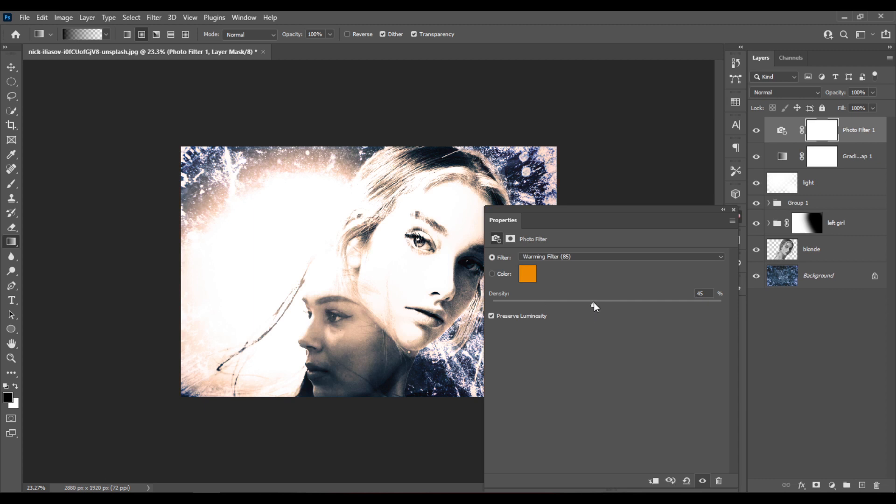
left_click(629, 303)
left_click(647, 304)
left_click(592, 302)
Set the Photo Filter layer to Multiply with a 52% fill, and compare the image with the filter hidden and shown
left_click(810, 93)
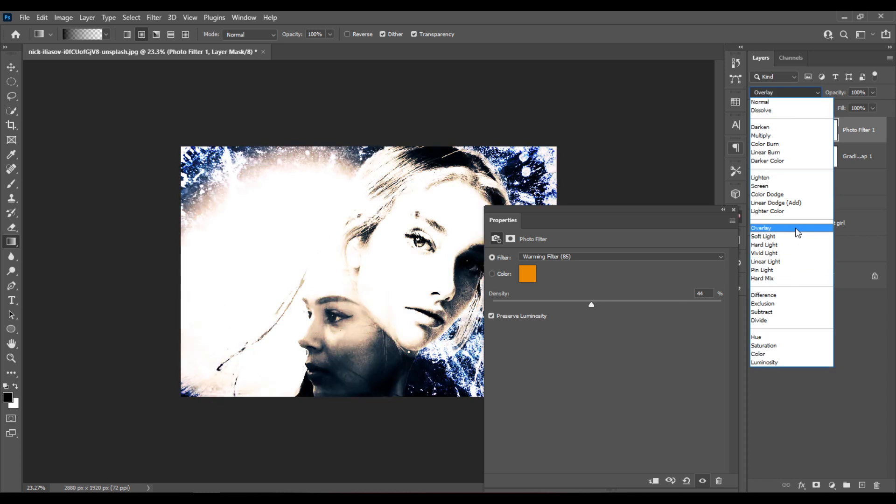
left_click(791, 138)
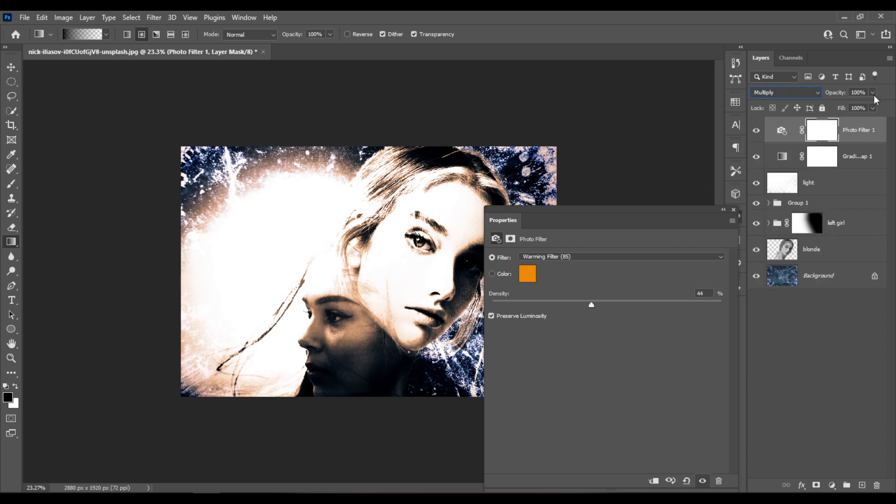
left_click(872, 107)
left_click_drag(876, 121, 848, 125)
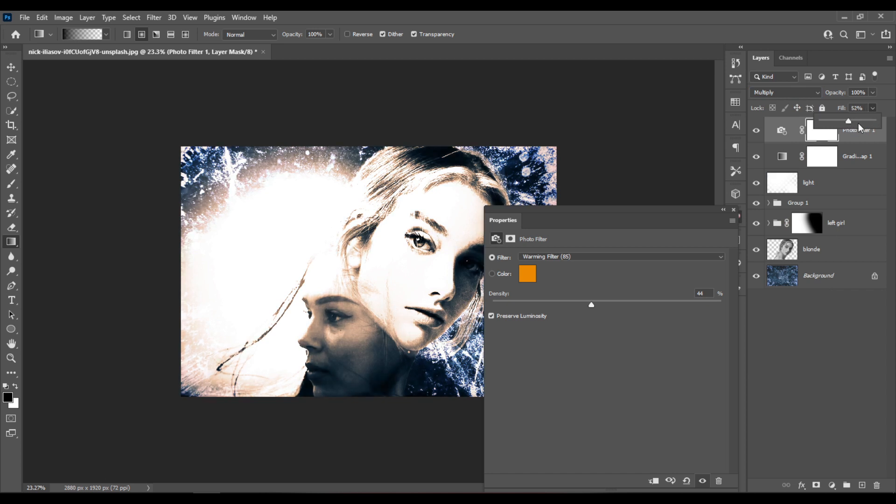
left_click(863, 280)
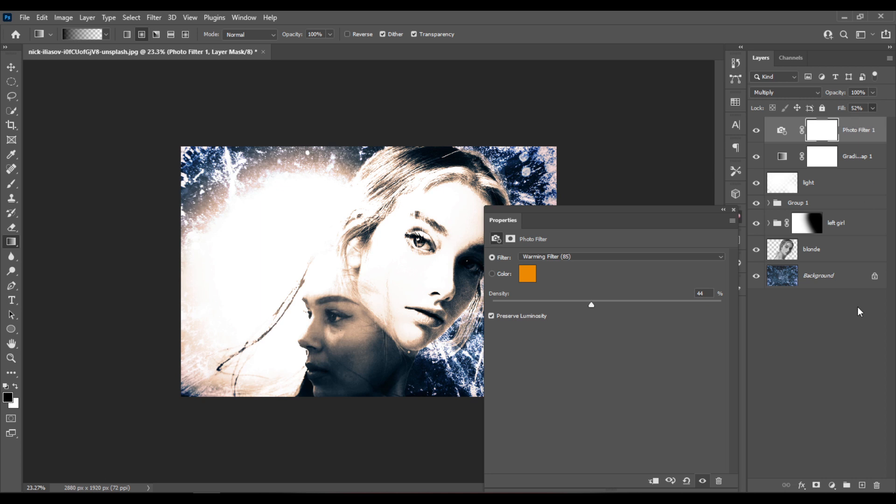
left_click(733, 210)
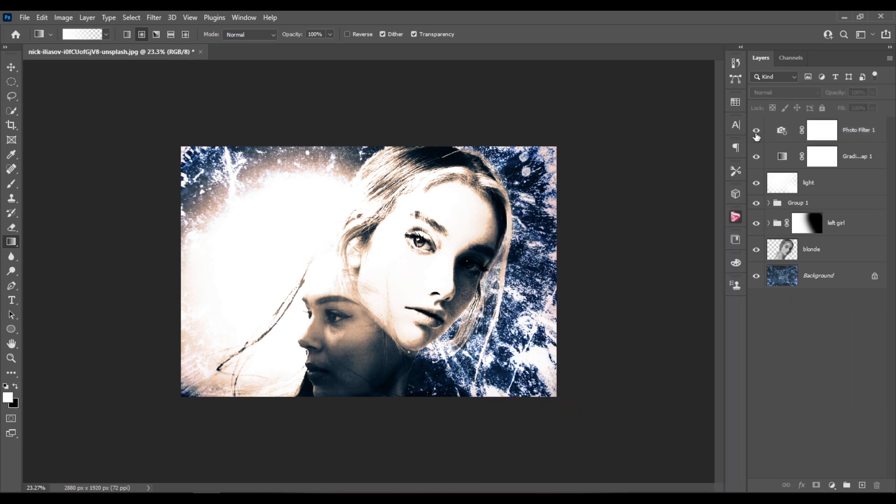
left_click(756, 133)
left_click(757, 132)
scroll(453, 272, "up", 2)
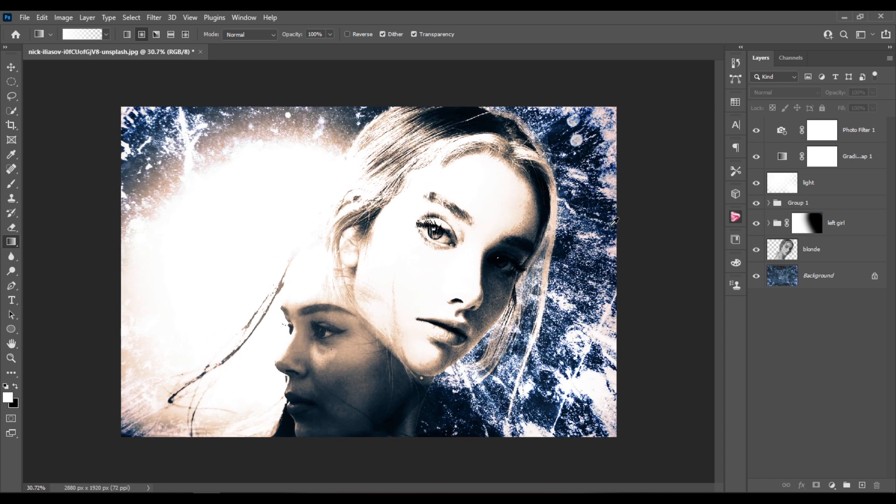
scroll(609, 225, "down", 1)
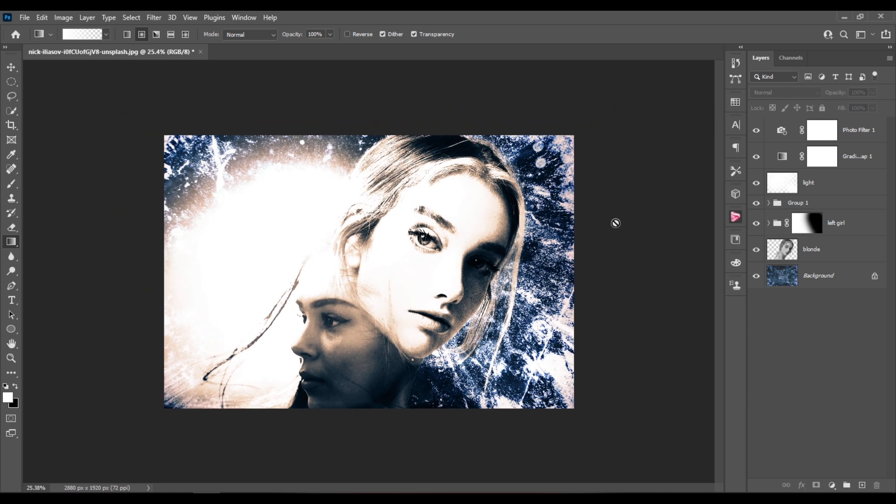
Check the image with and without the Photo Filter layer again, and set that layer's opacity to 40%
left_click(786, 138)
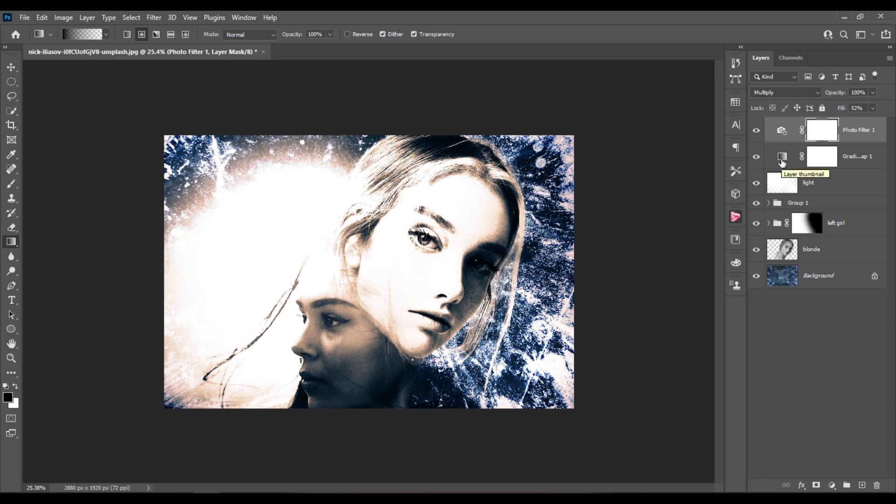
left_click(757, 133)
left_click(756, 132)
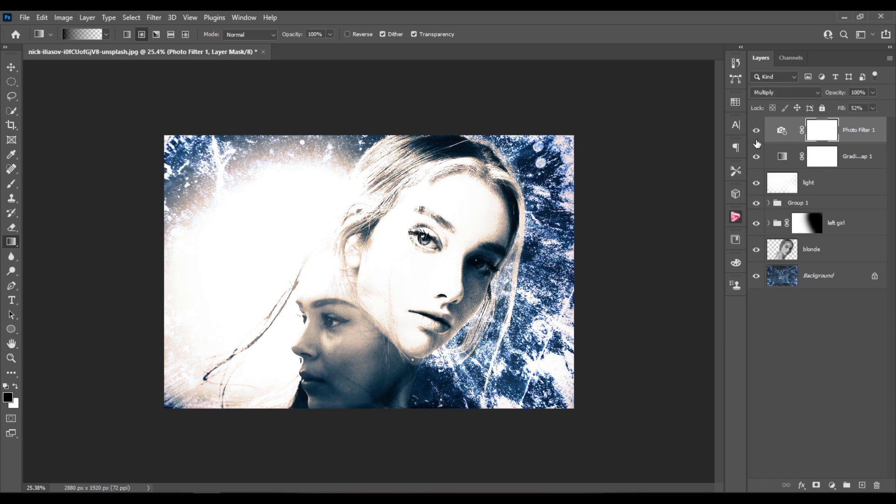
left_click(872, 93)
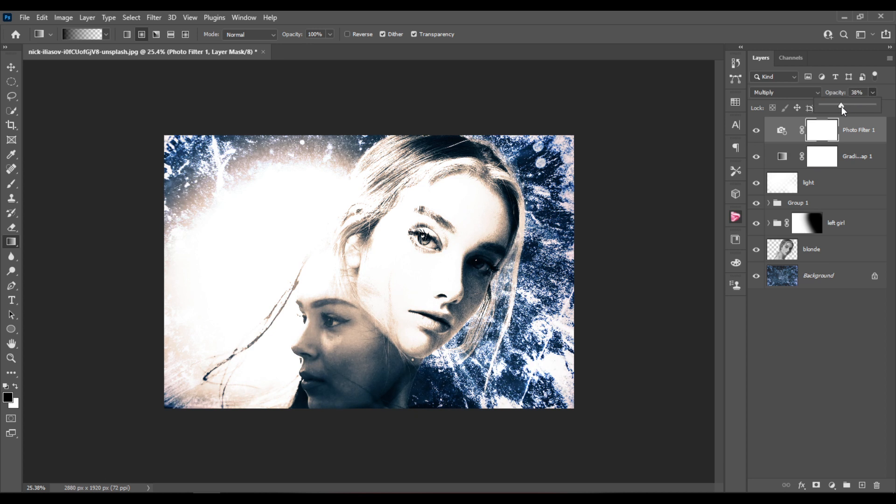
left_click(842, 106)
type("40")
left_click(858, 328)
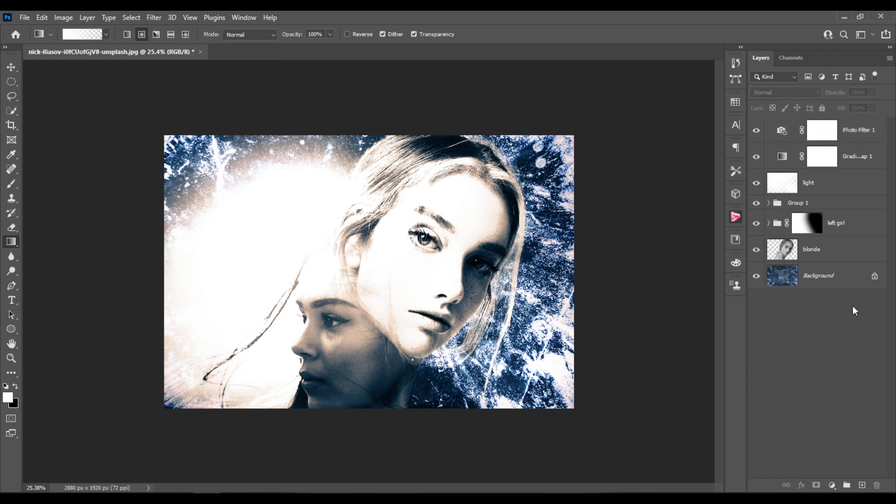
key("ctrl+0")
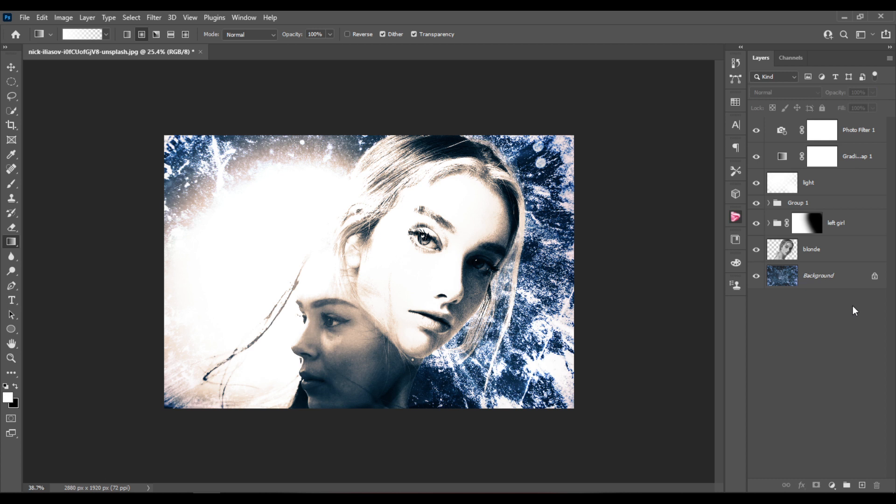